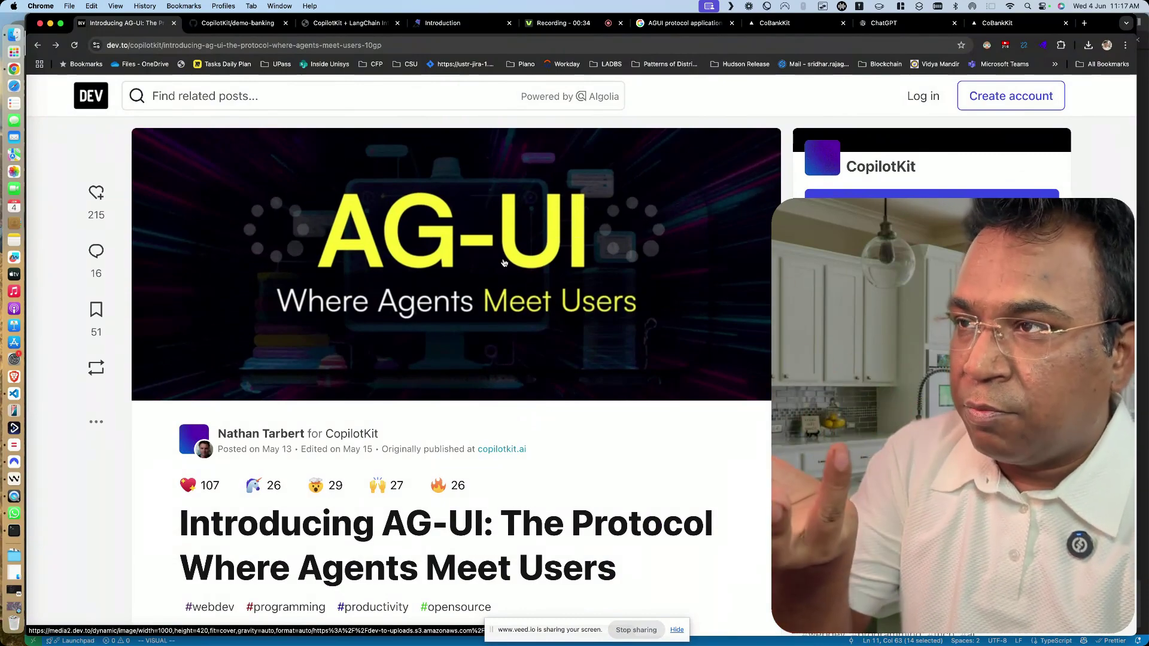
pyautogui.scroll(-4, 503, 263)
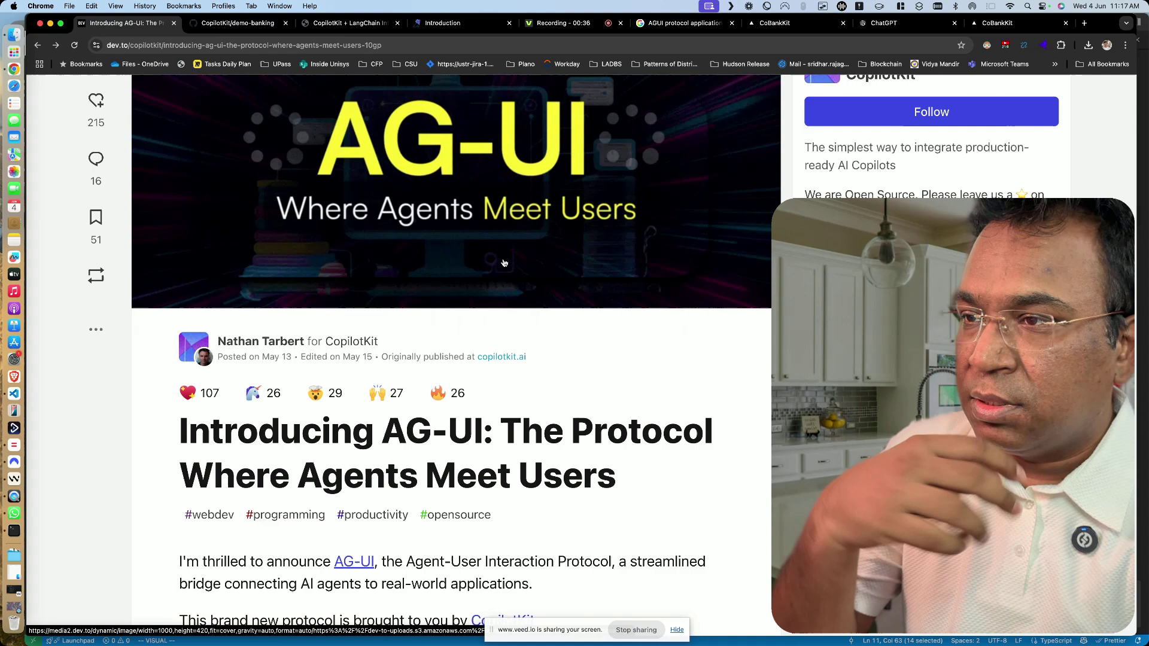
pyautogui.scroll(-4, 504, 262)
pyautogui.scroll(-3, 504, 262)
pyautogui.scroll(-3, 503, 262)
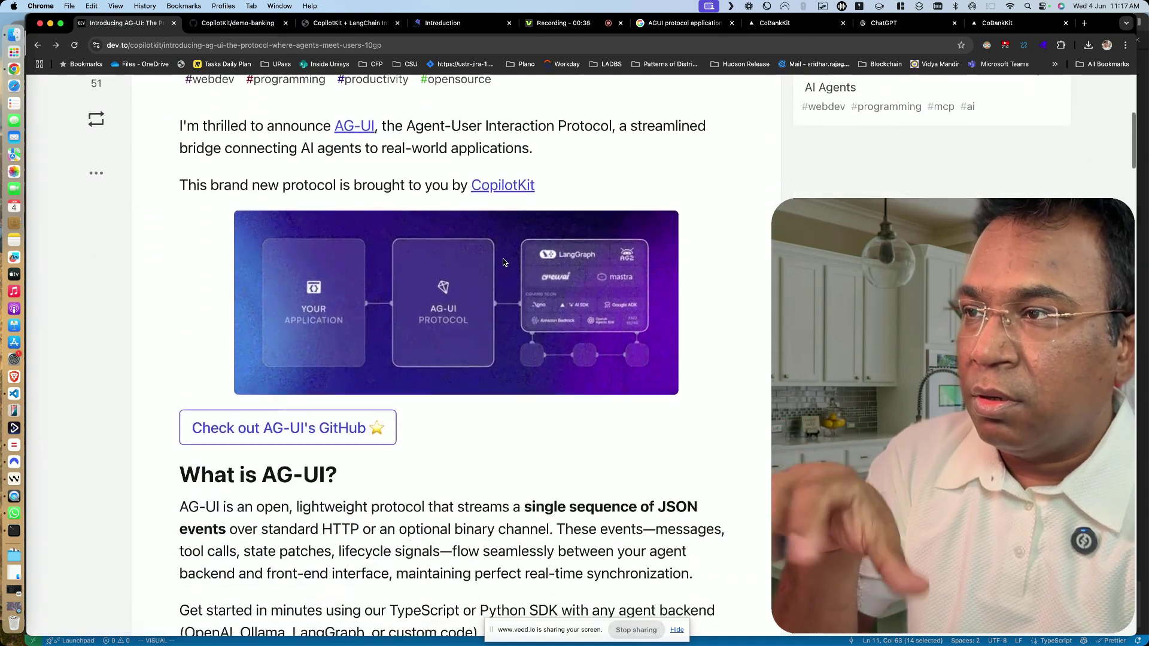
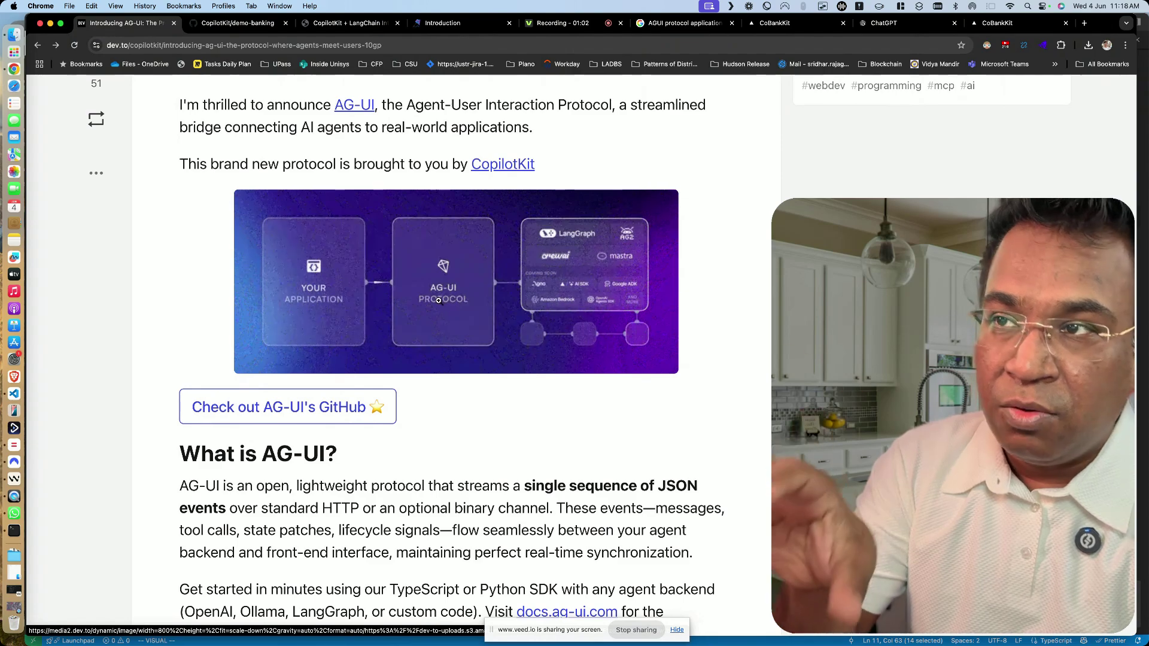
pyautogui.scroll(-3, 451, 299)
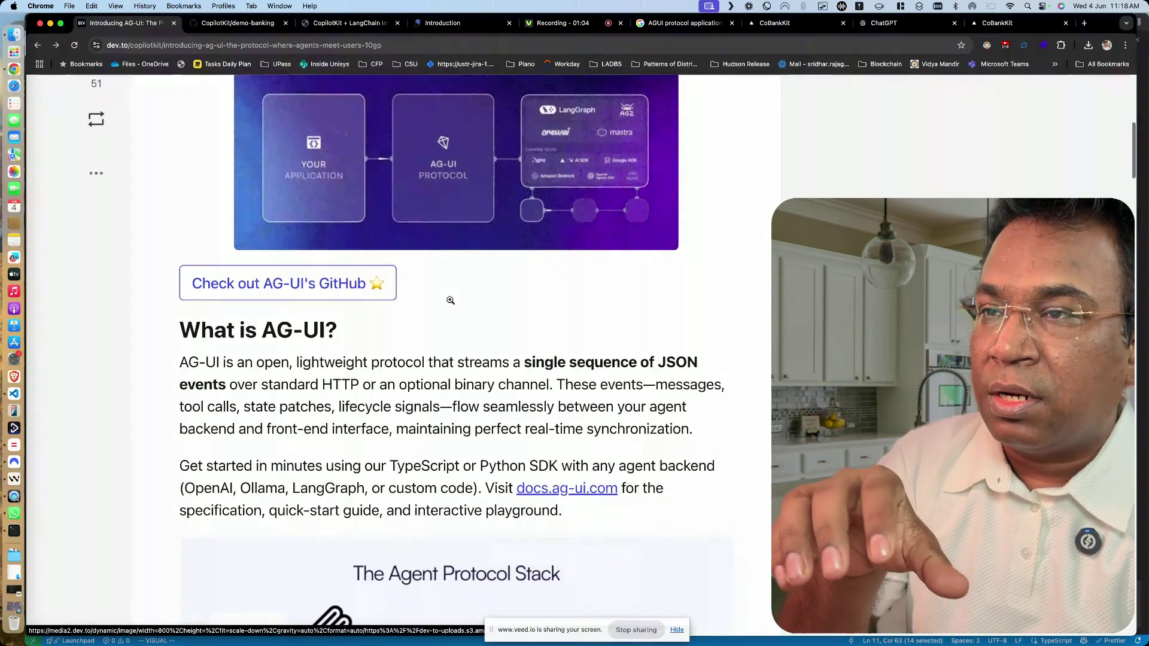
pyautogui.scroll(-2, 451, 299)
pyautogui.scroll(-3, 450, 302)
pyautogui.scroll(-1, 451, 303)
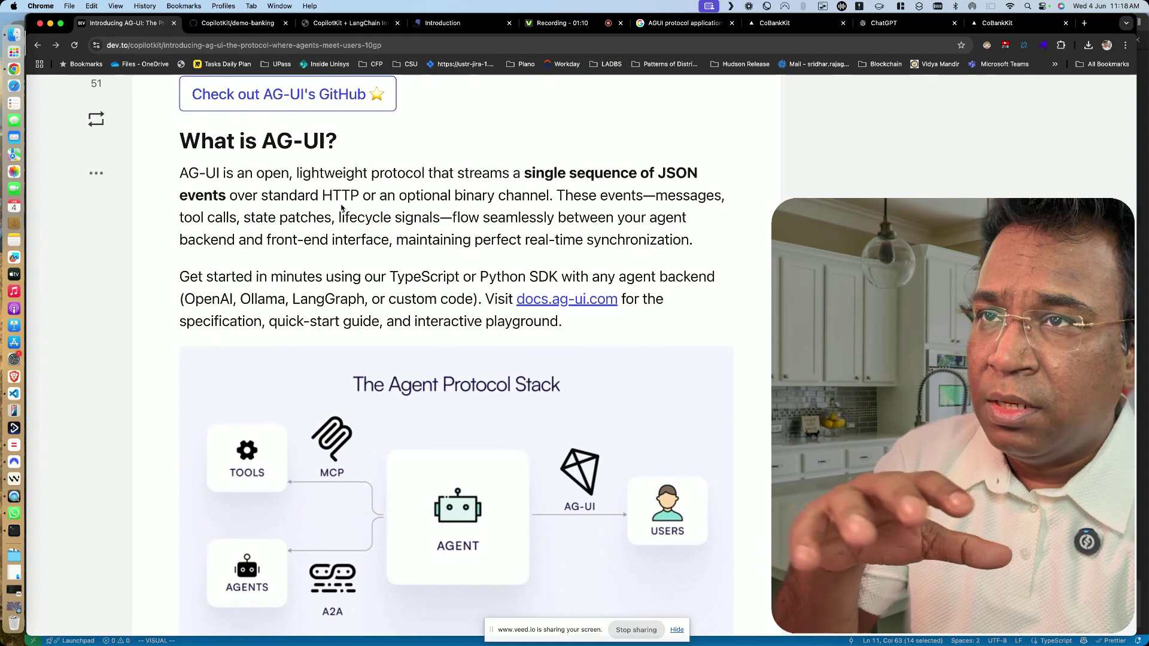
pyautogui.scroll(-3, 503, 244)
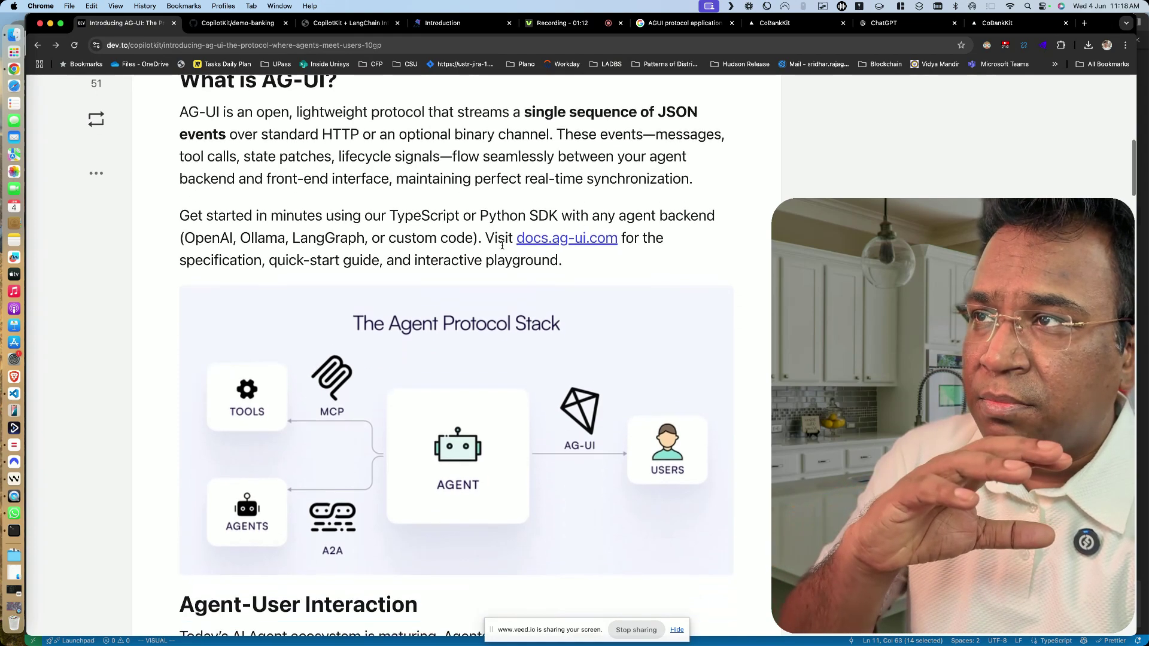
pyautogui.scroll(-2, 502, 244)
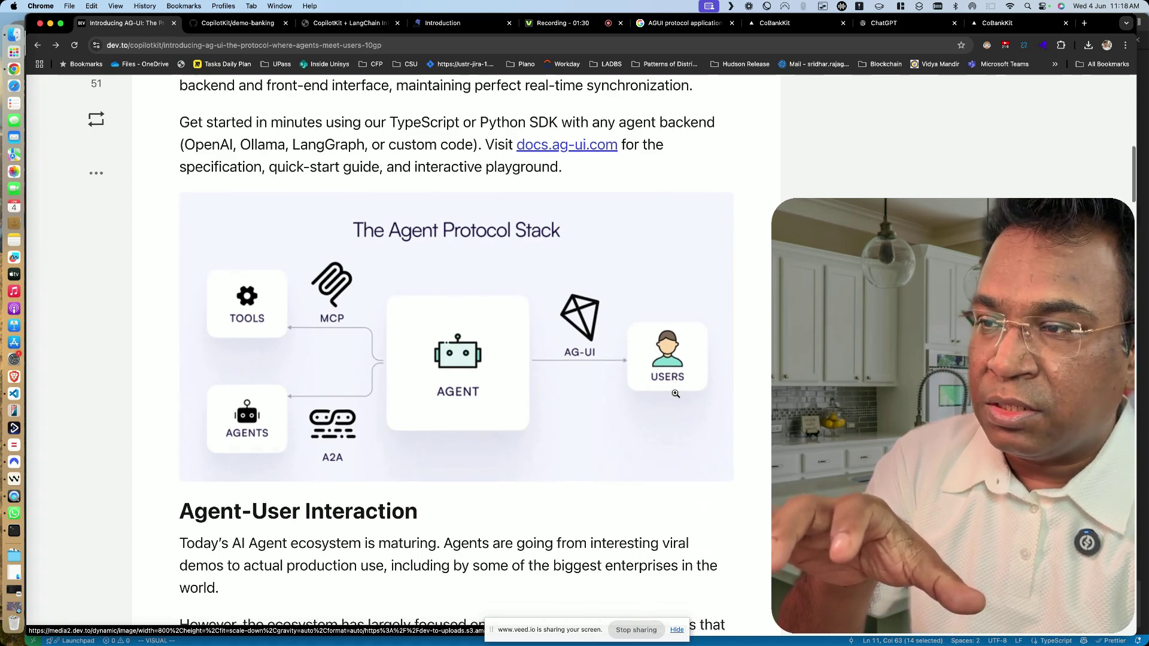
pyautogui.scroll(-4, 676, 395)
pyautogui.scroll(-4, 676, 395)
pyautogui.scroll(-3, 676, 395)
pyautogui.scroll(-3, 675, 395)
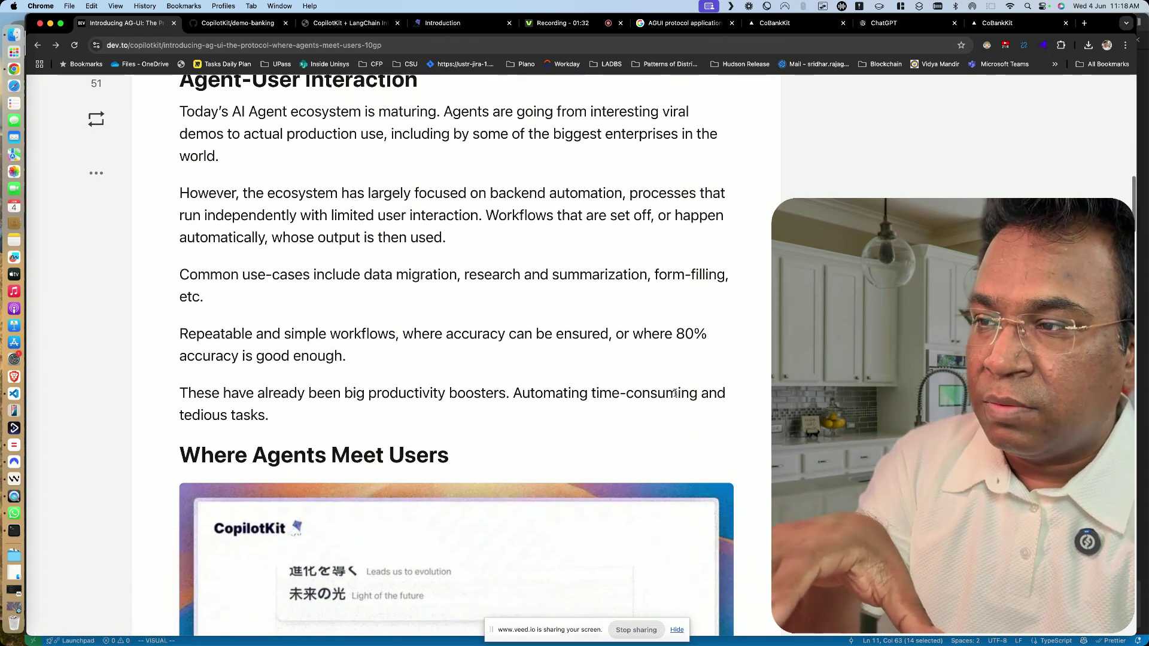
pyautogui.scroll(-2, 675, 395)
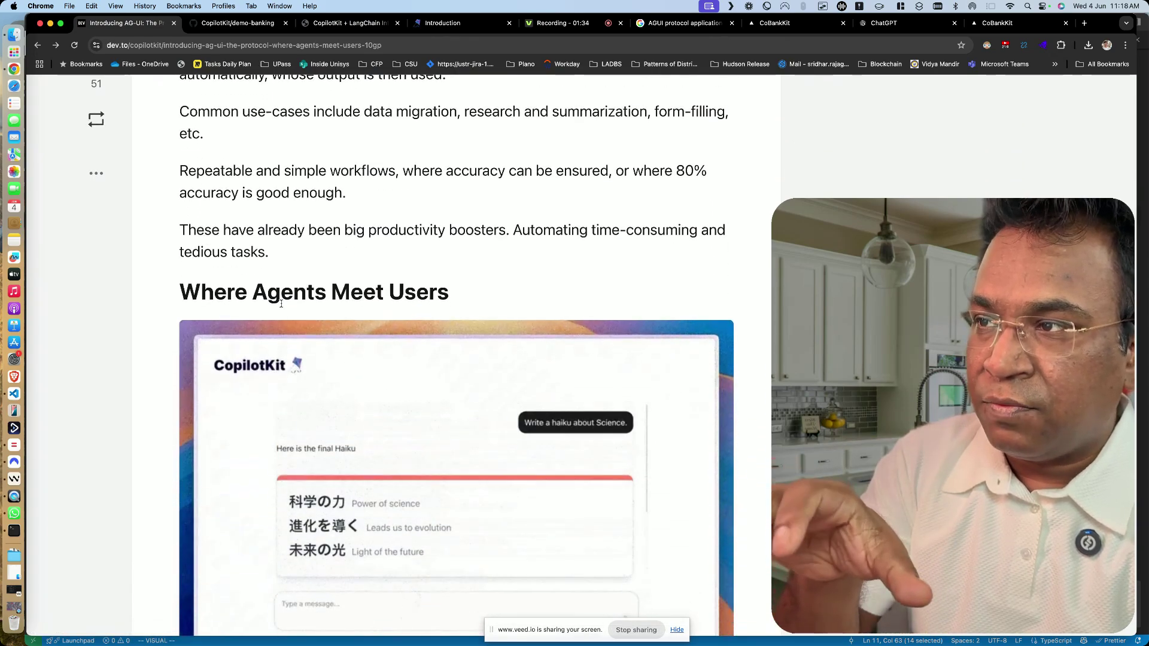
pyautogui.scroll(-3, 405, 584)
pyautogui.scroll(-1, 405, 583)
pyautogui.scroll(-3, 404, 450)
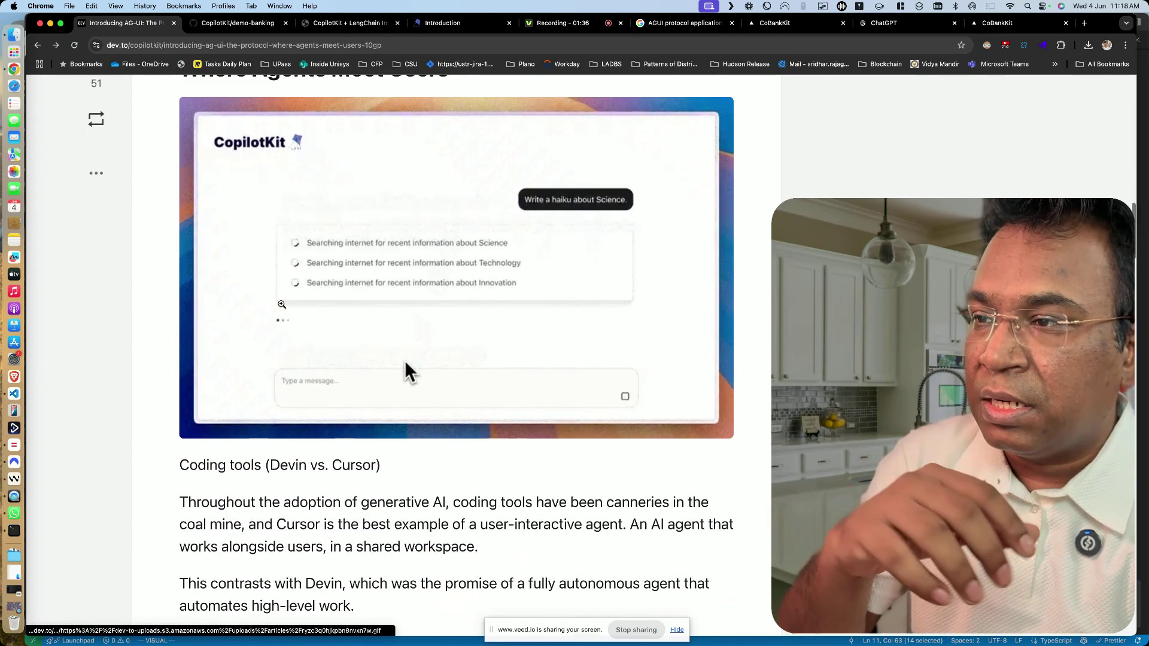
pyautogui.scroll(-3, 405, 360)
pyautogui.scroll(-1, 405, 177)
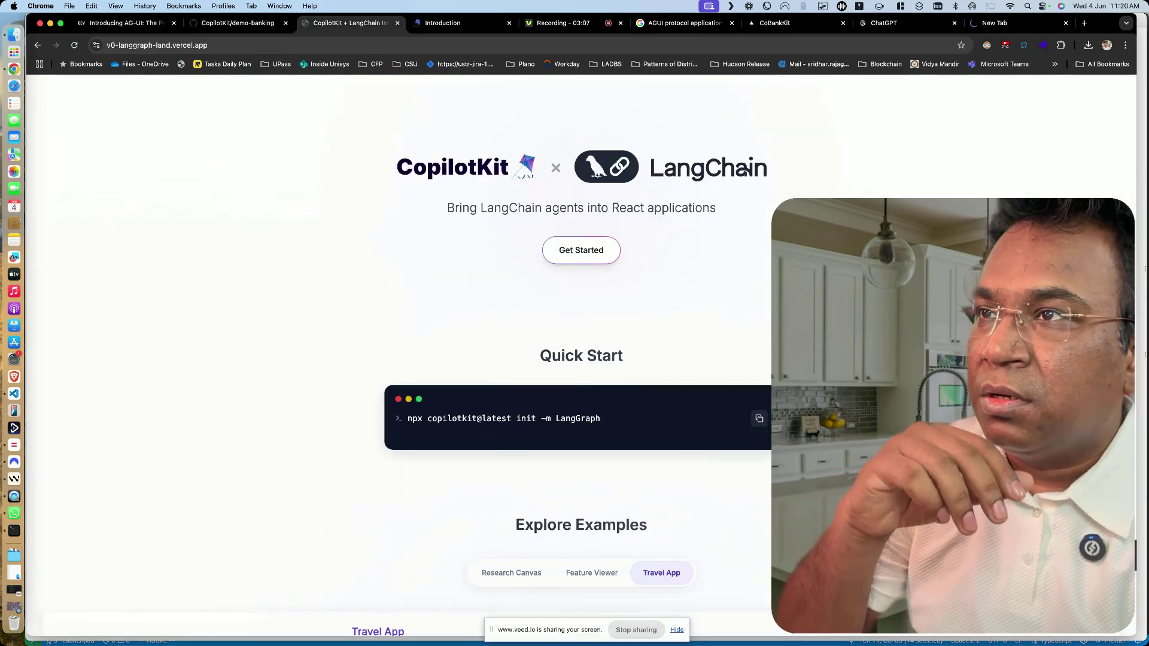
pyautogui.scroll(-1, 530, 180)
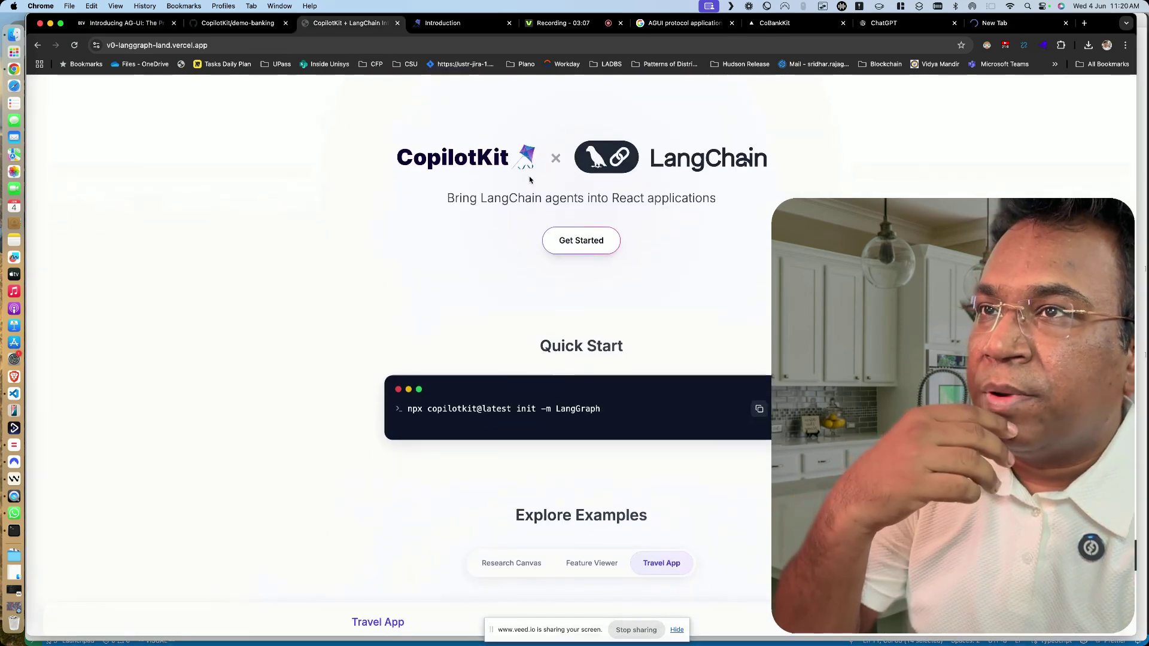
# Move between the demo-banking repo, AG-UI article and CopilotKit + LangChain tabs
pyautogui.click(229, 24)
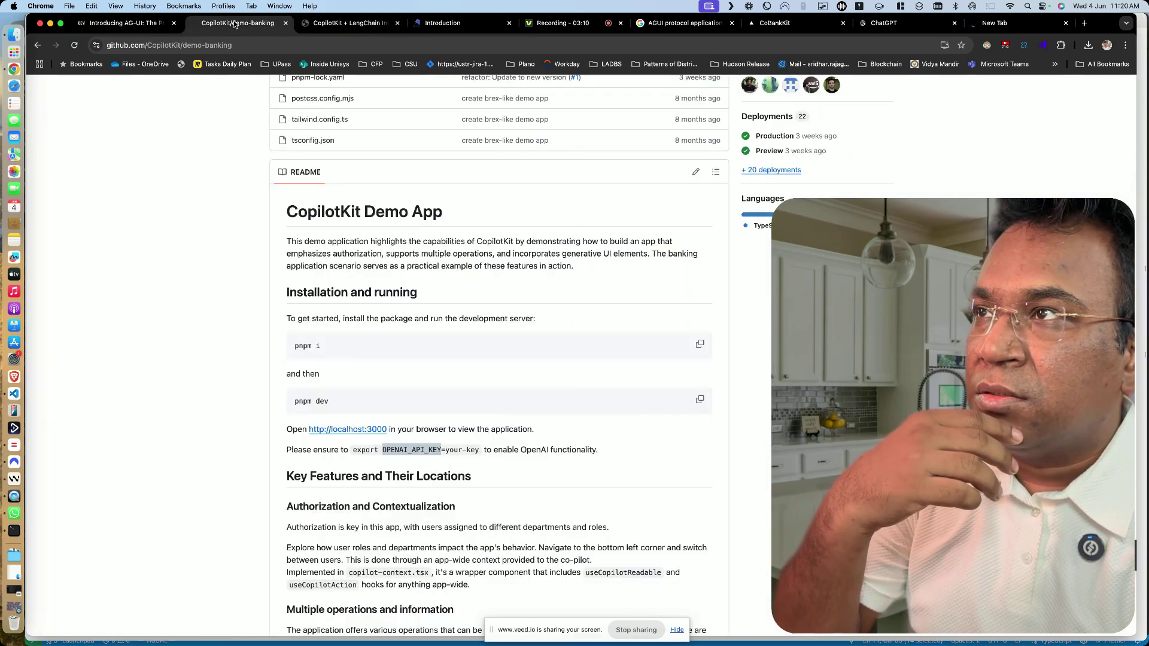
pyautogui.scroll(10, 211, 232)
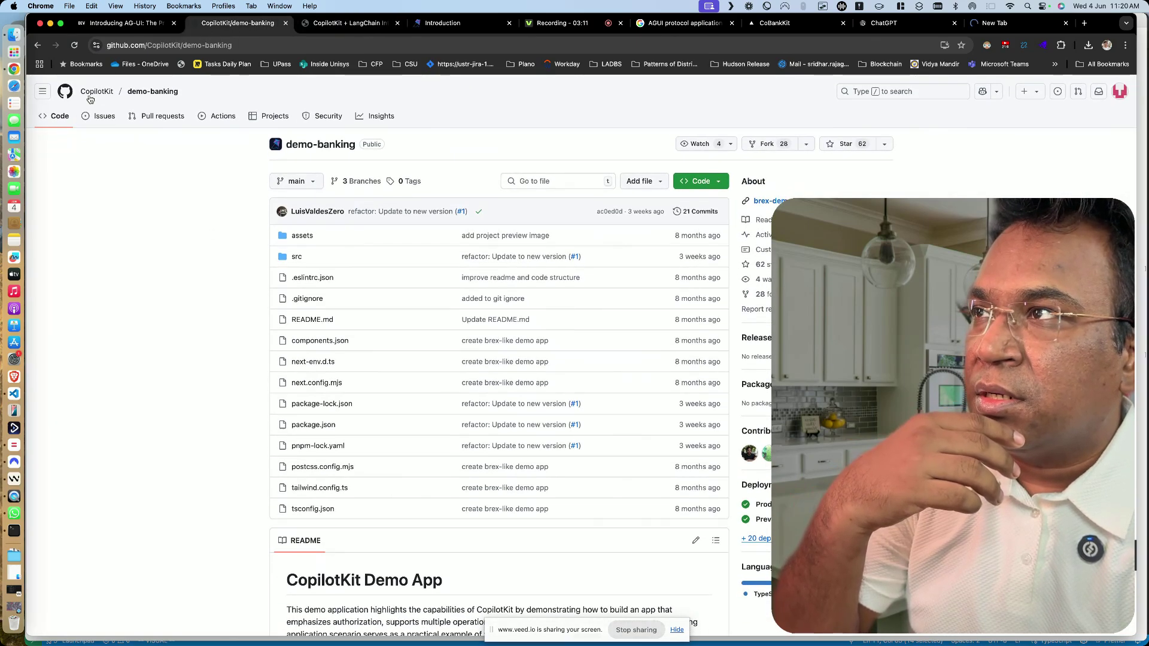
pyautogui.click(127, 22)
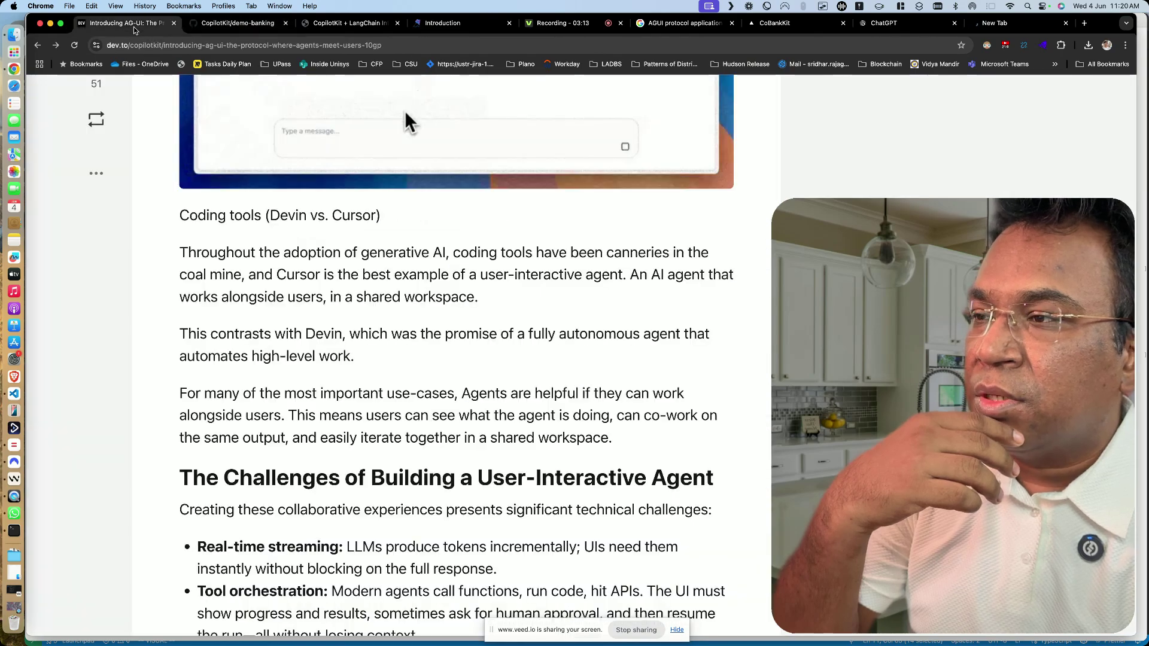
pyautogui.scroll(-5, 390, 452)
pyautogui.scroll(-4, 389, 452)
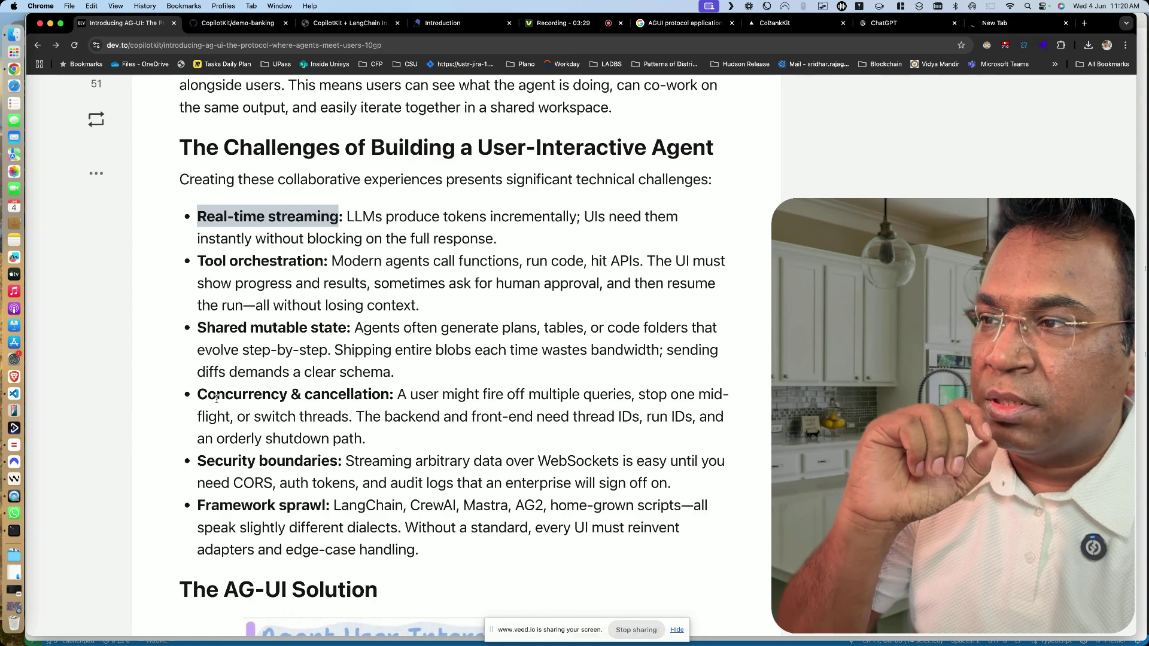
pyautogui.scroll(-5, 215, 396)
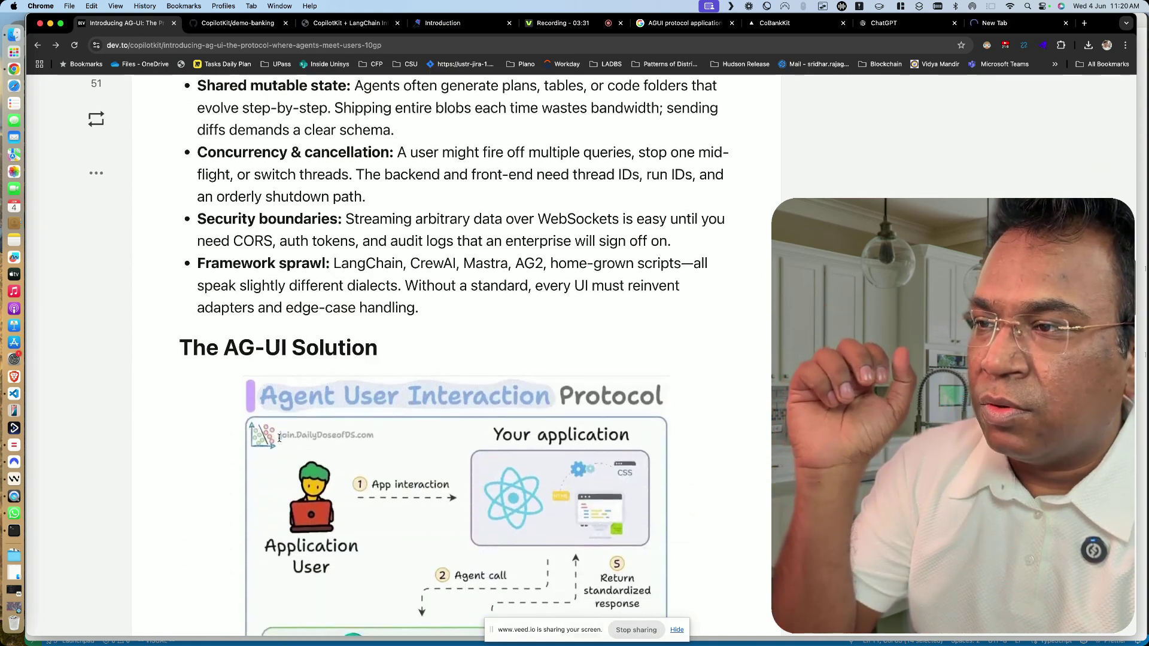
pyautogui.scroll(-5, 278, 436)
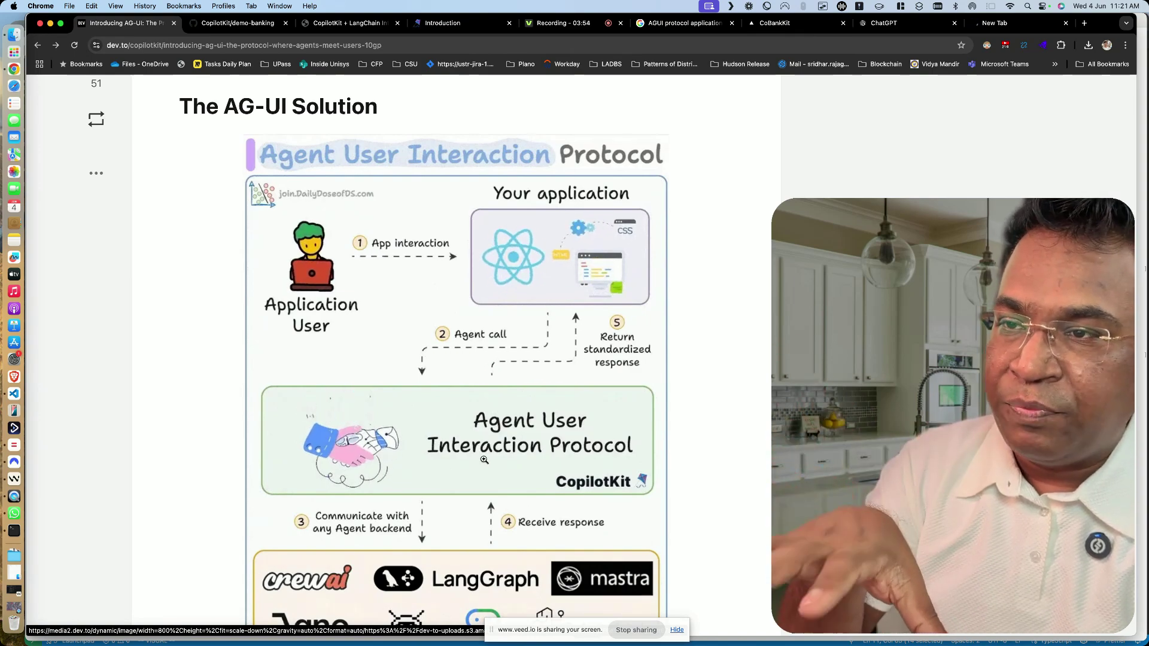
pyautogui.scroll(-2, 484, 460)
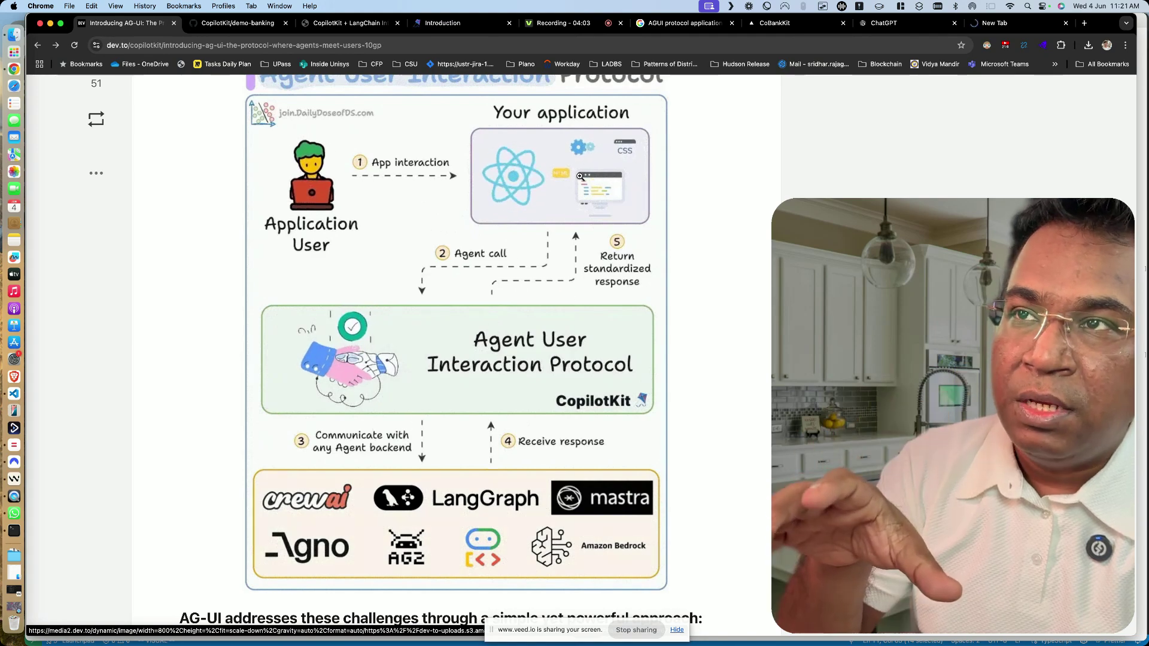
pyautogui.scroll(-5, 602, 405)
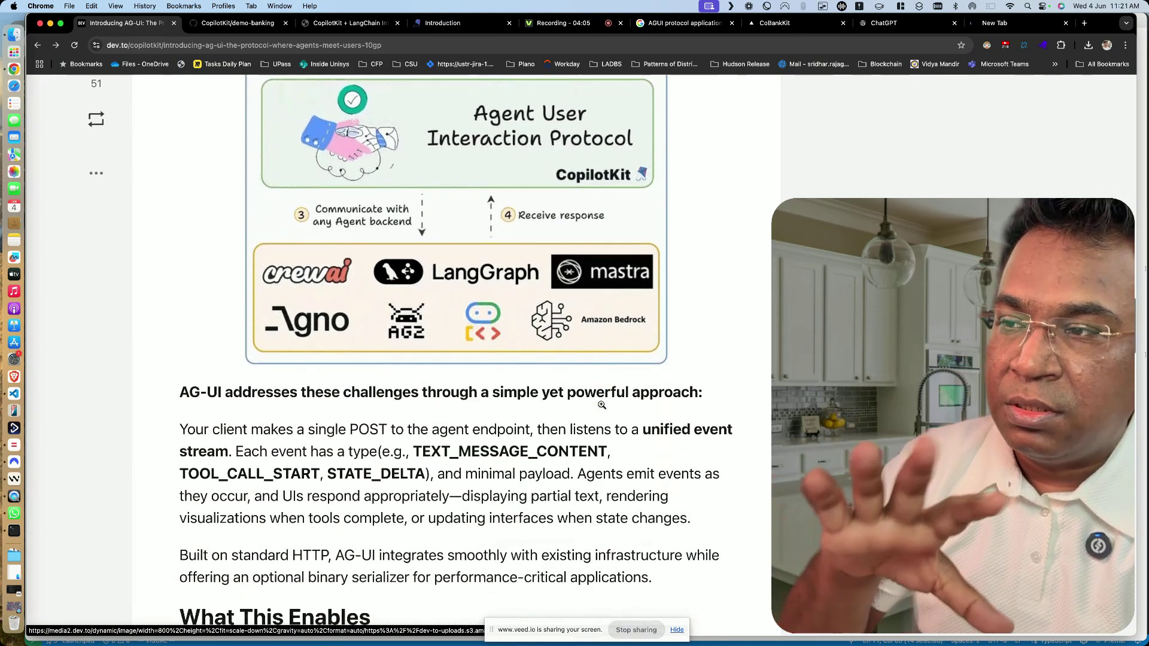
pyautogui.scroll(-3, 603, 406)
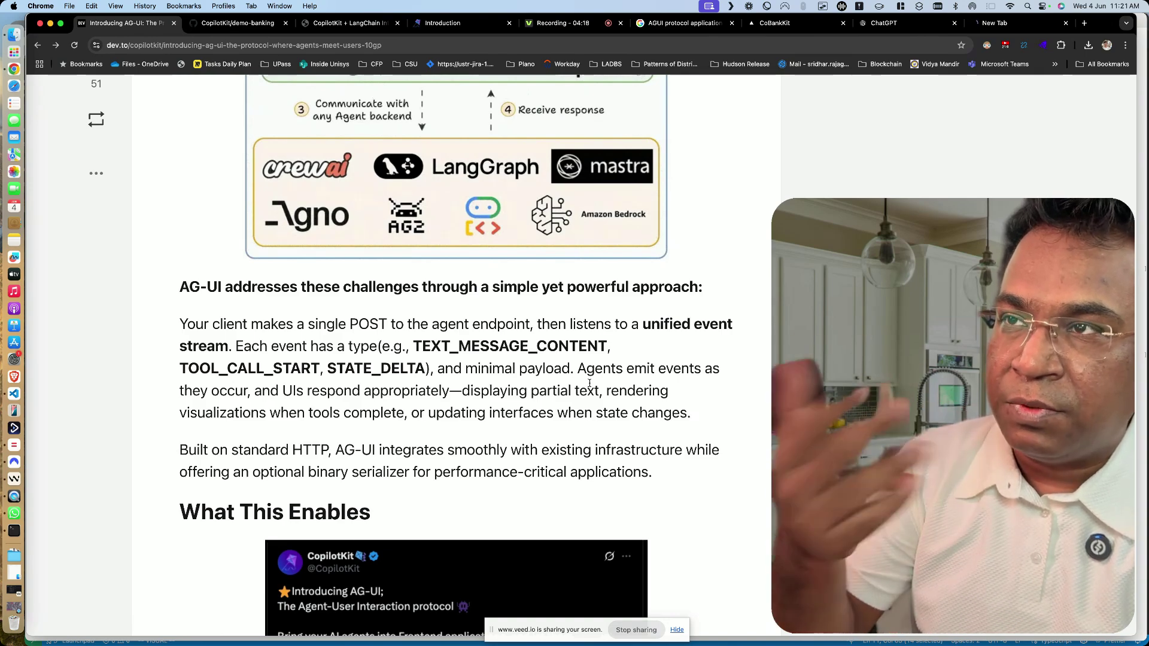
pyautogui.scroll(-3, 589, 384)
pyautogui.scroll(-3, 588, 384)
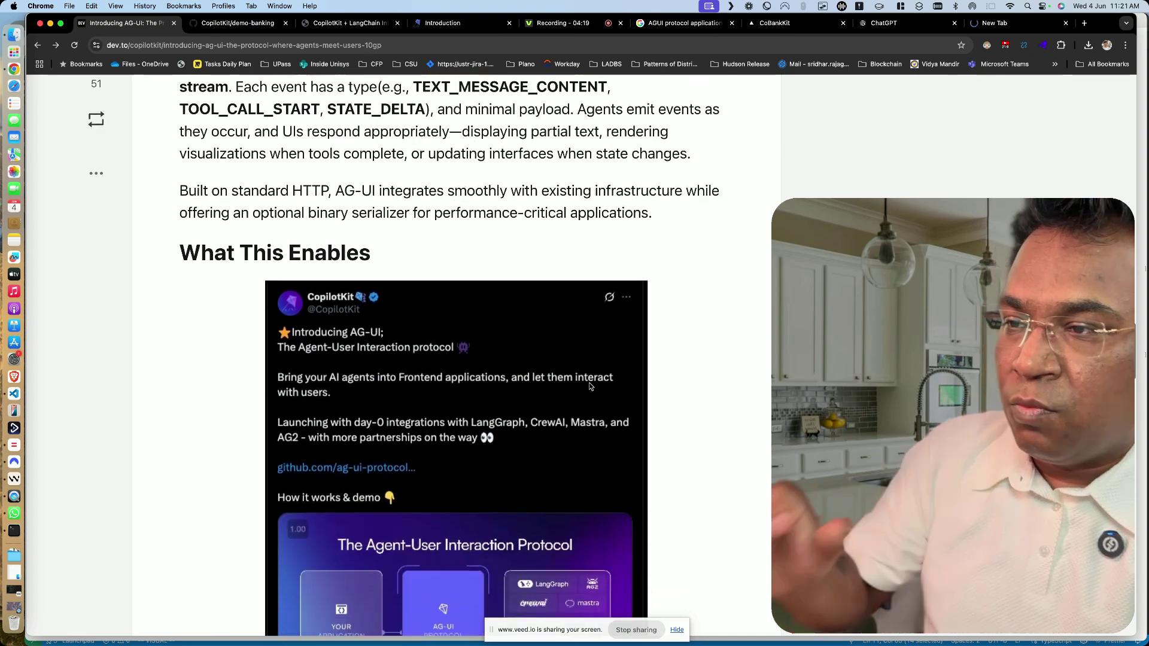
pyautogui.scroll(-2, 591, 386)
pyautogui.scroll(-3, 591, 386)
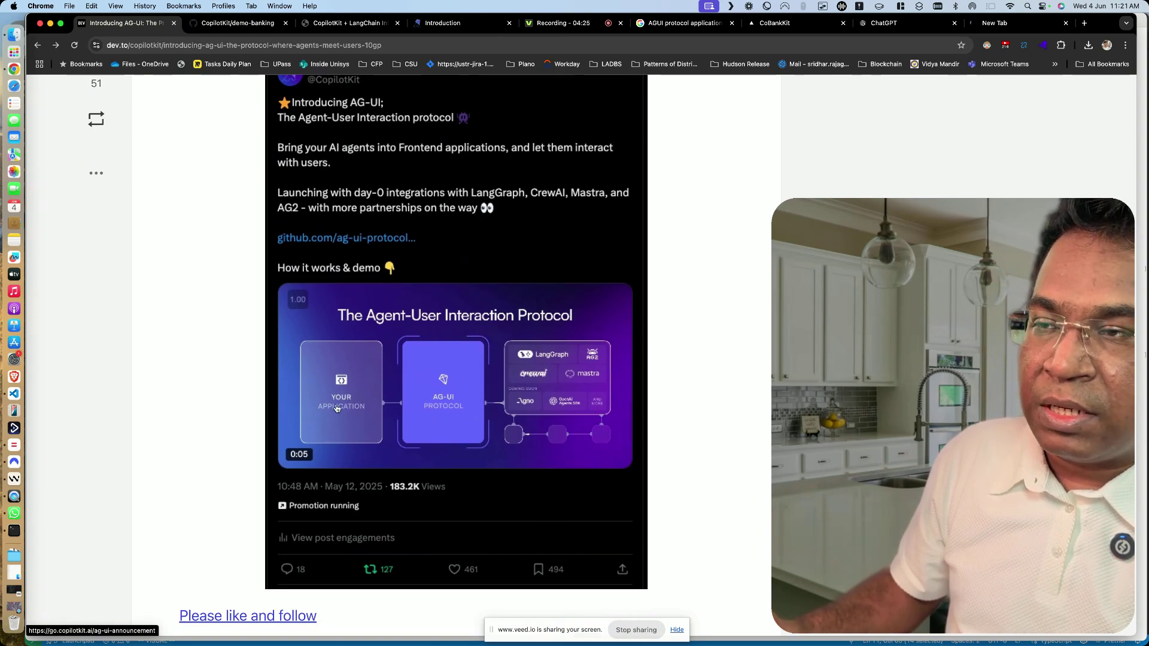
pyautogui.scroll(-3, 354, 410)
pyautogui.scroll(-3, 354, 410)
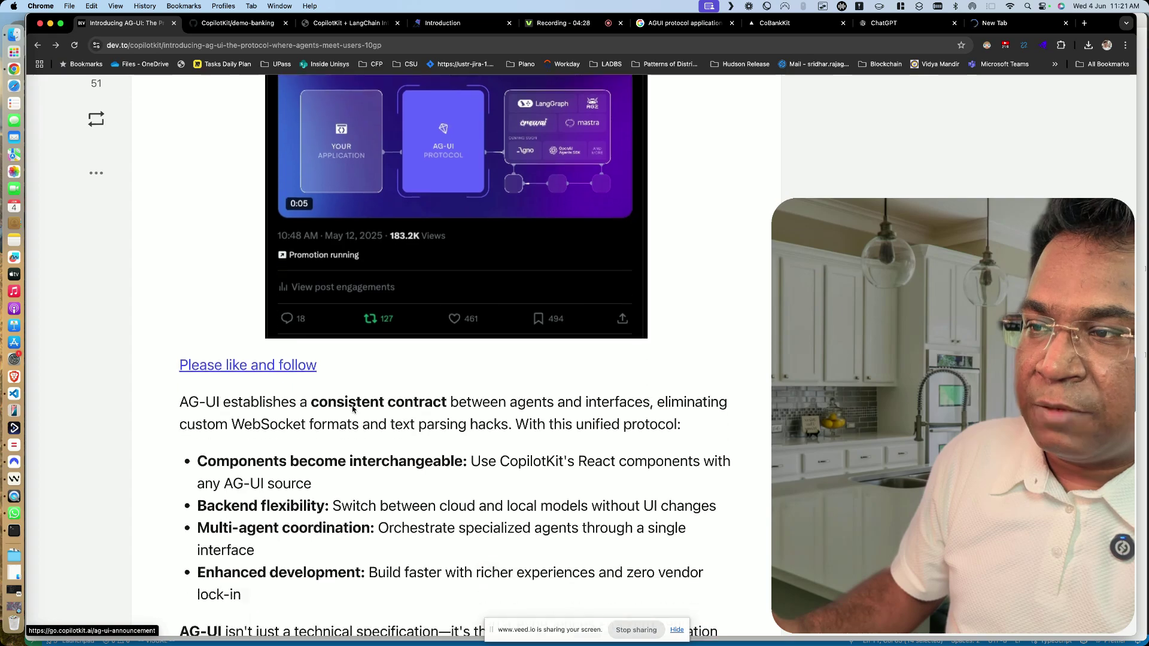
pyautogui.scroll(-2, 353, 410)
pyautogui.scroll(-5, 354, 410)
pyautogui.scroll(-2, 354, 411)
pyautogui.scroll(-8, 354, 410)
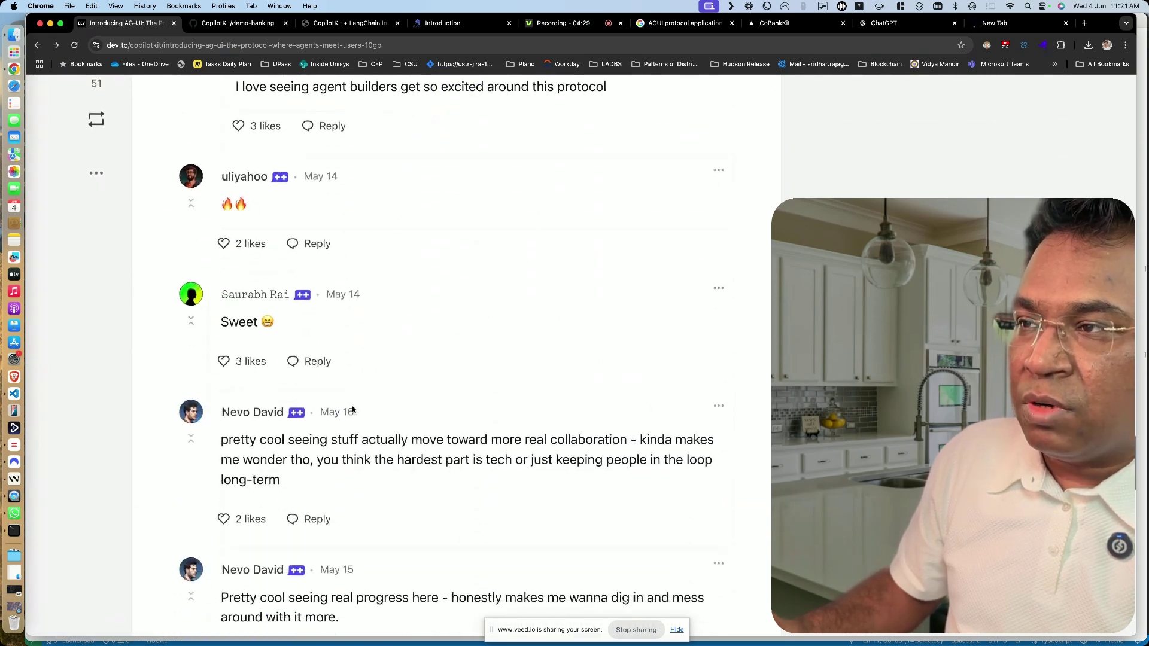
pyautogui.scroll(-3, 354, 410)
pyautogui.click(337, 22)
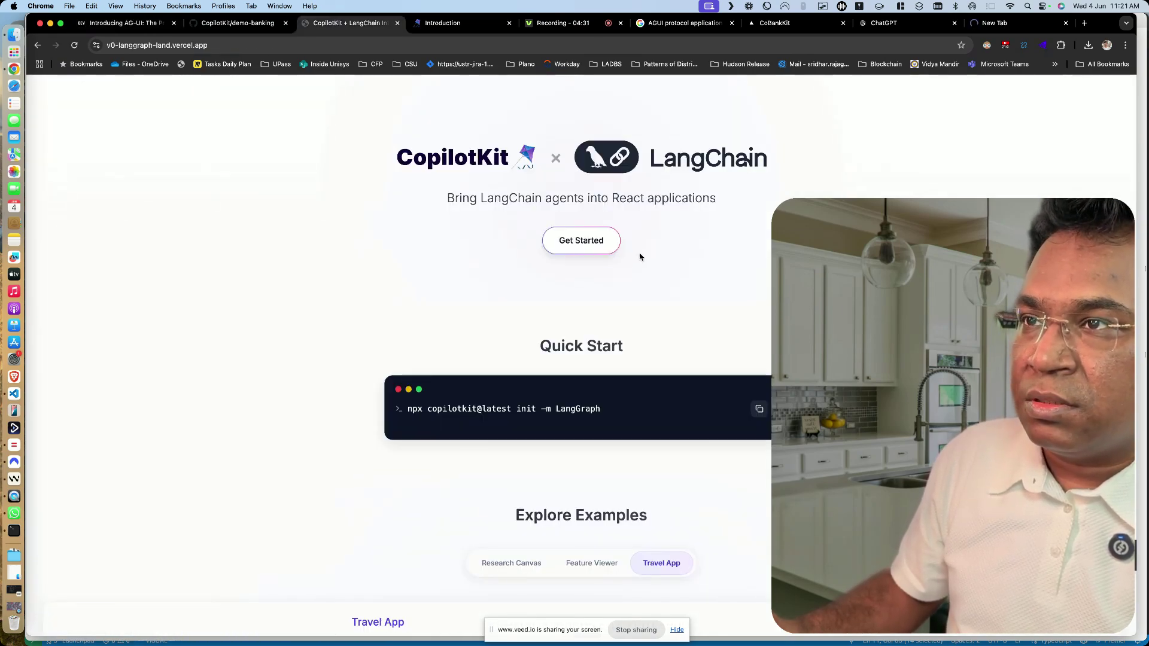
pyautogui.scroll(-5, 640, 257)
pyautogui.scroll(-5, 640, 257)
pyautogui.scroll(-1, 640, 258)
pyautogui.click(125, 23)
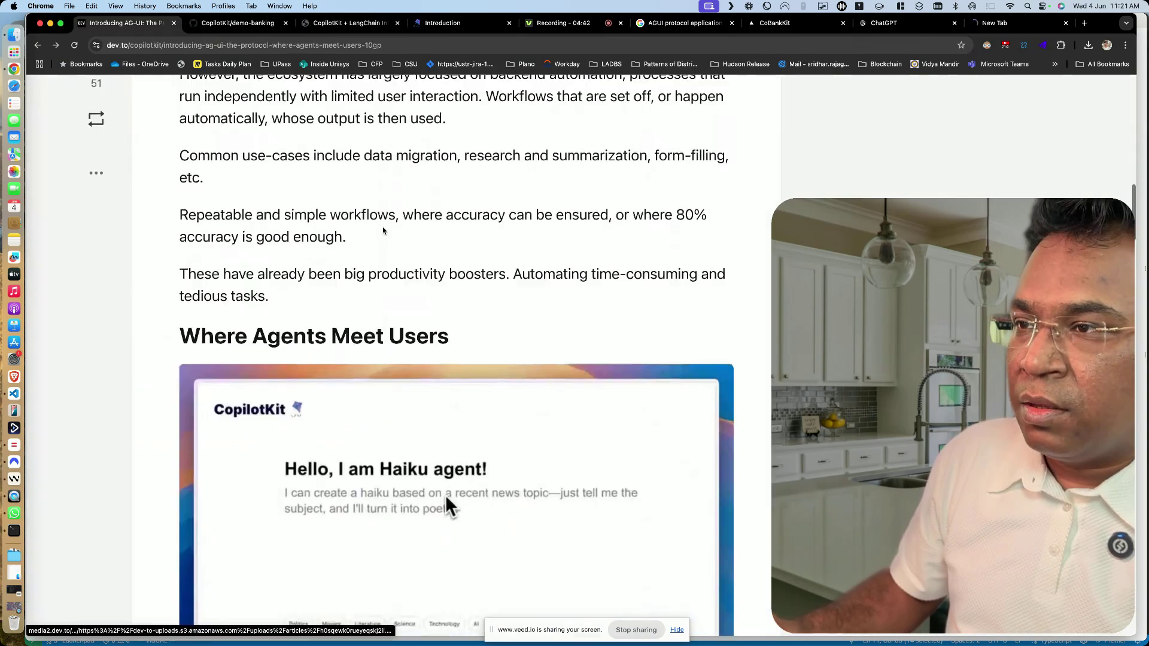
pyautogui.scroll(-2, 445, 494)
pyautogui.scroll(-2, 404, 466)
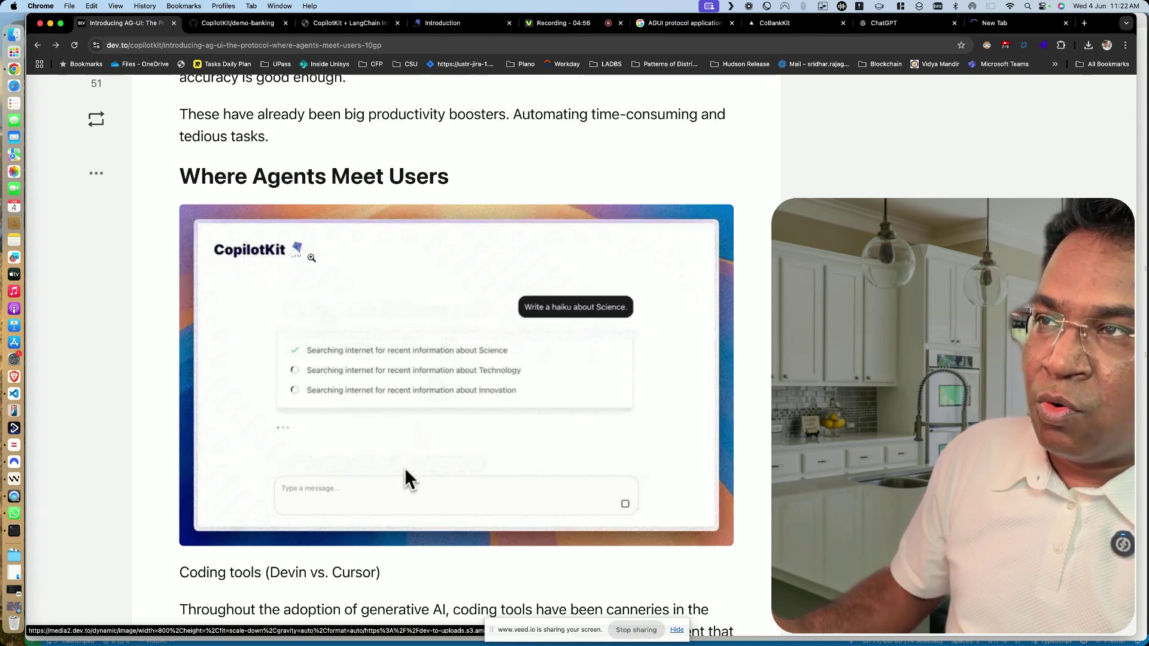
# On the CopilotKit + LangChain page, view the Research Canvas and Feature Viewer examples
pyautogui.click(356, 22)
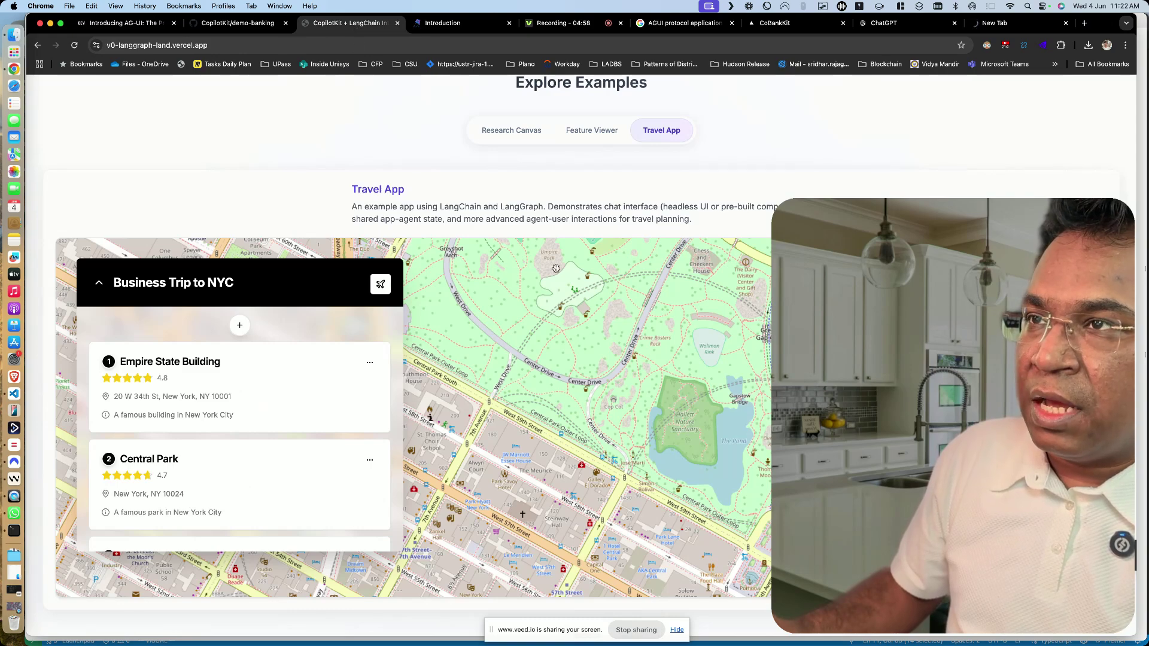
pyautogui.click(522, 133)
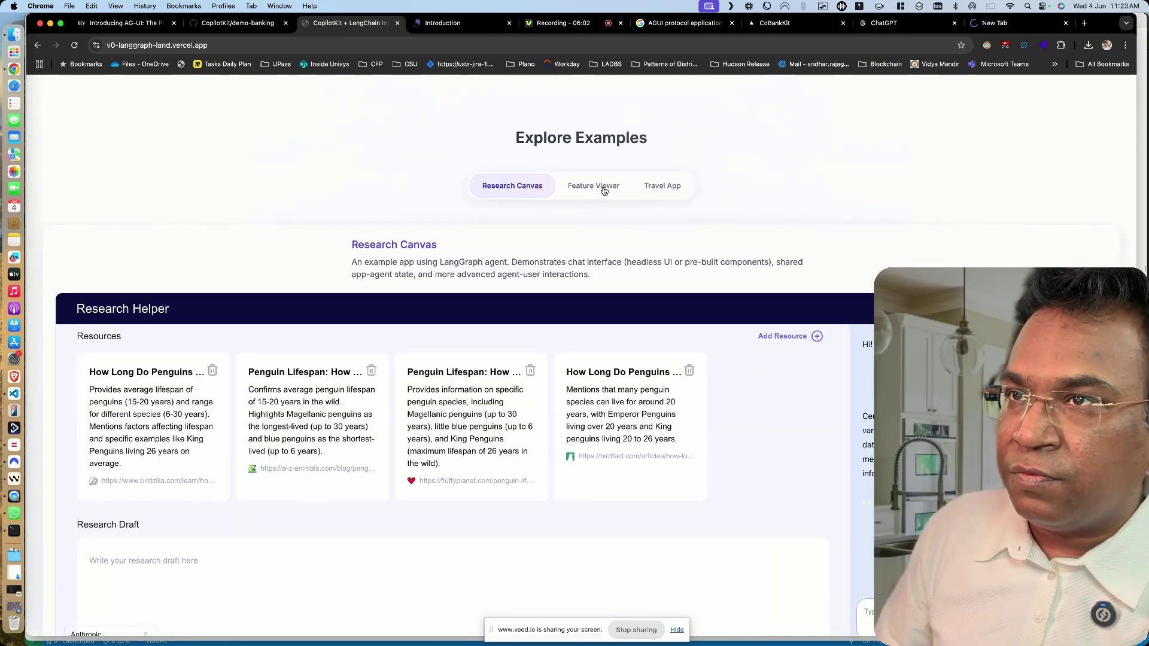
pyautogui.click(594, 131)
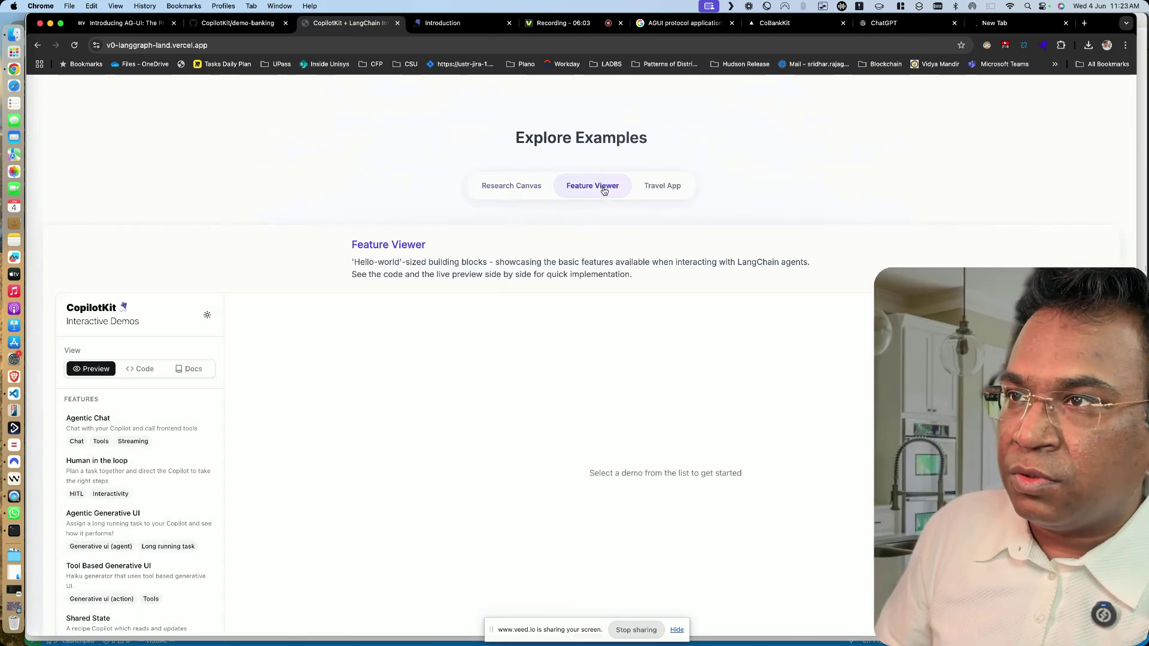
pyautogui.scroll(-3, 152, 440)
pyautogui.scroll(3, 152, 440)
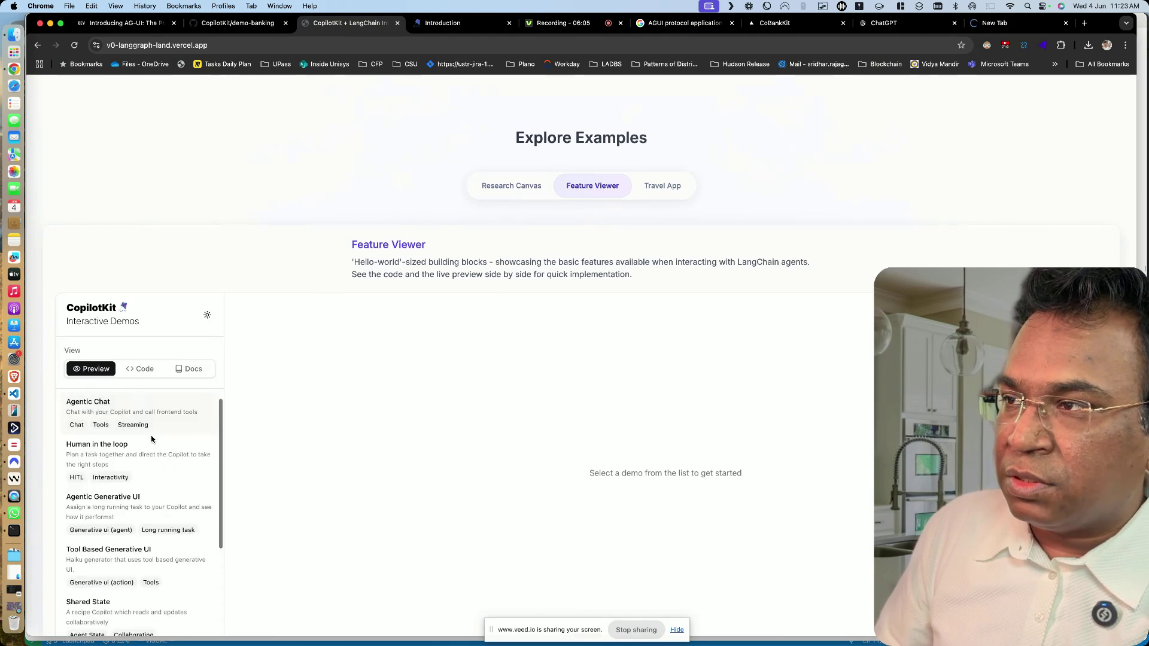
pyautogui.scroll(-4, 262, 429)
pyautogui.scroll(-2, 261, 428)
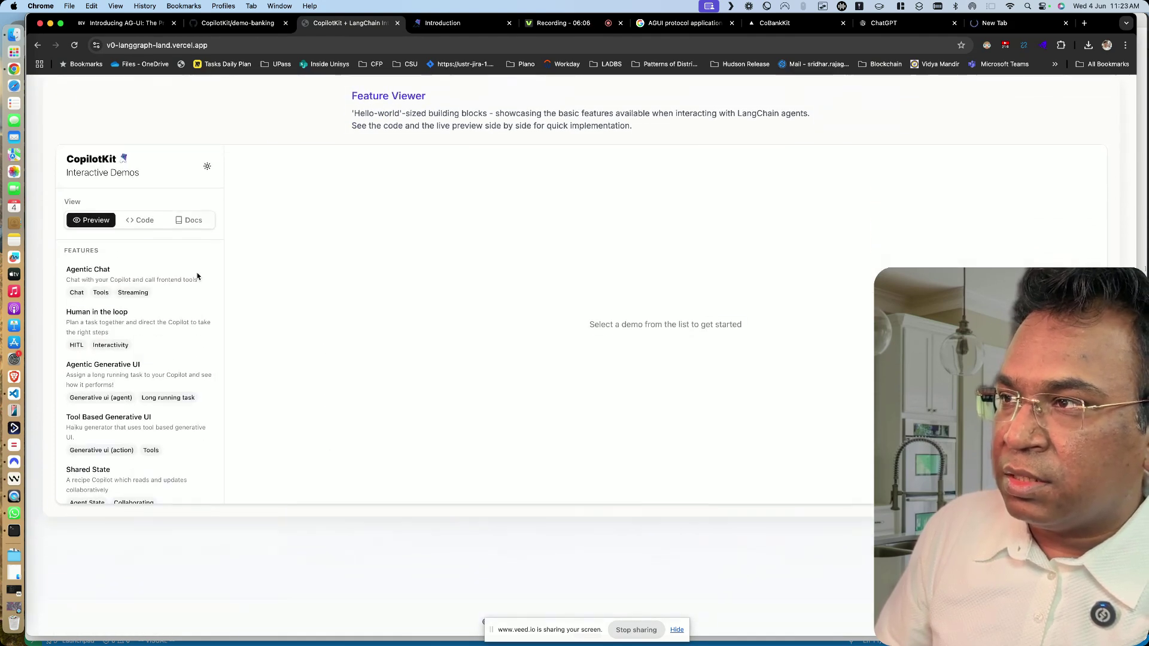
# Try Agentic Chat, Agentic Generative UI and Tool Based Generative UI, requesting an AI haiku
pyautogui.click(152, 272)
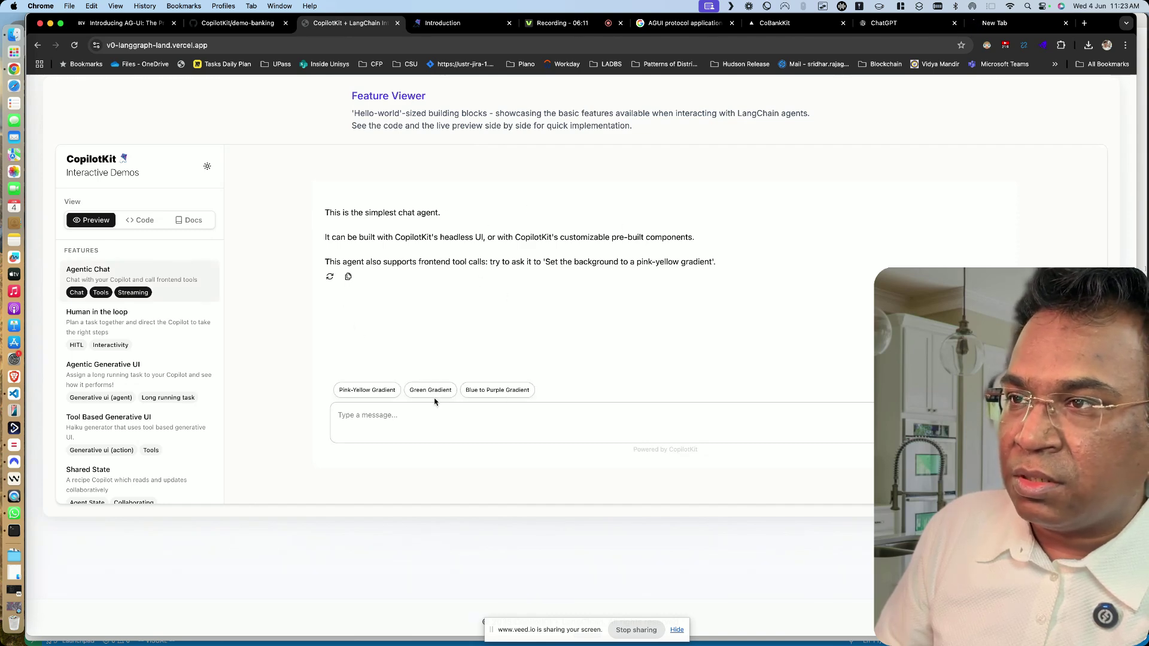
pyautogui.click(141, 371)
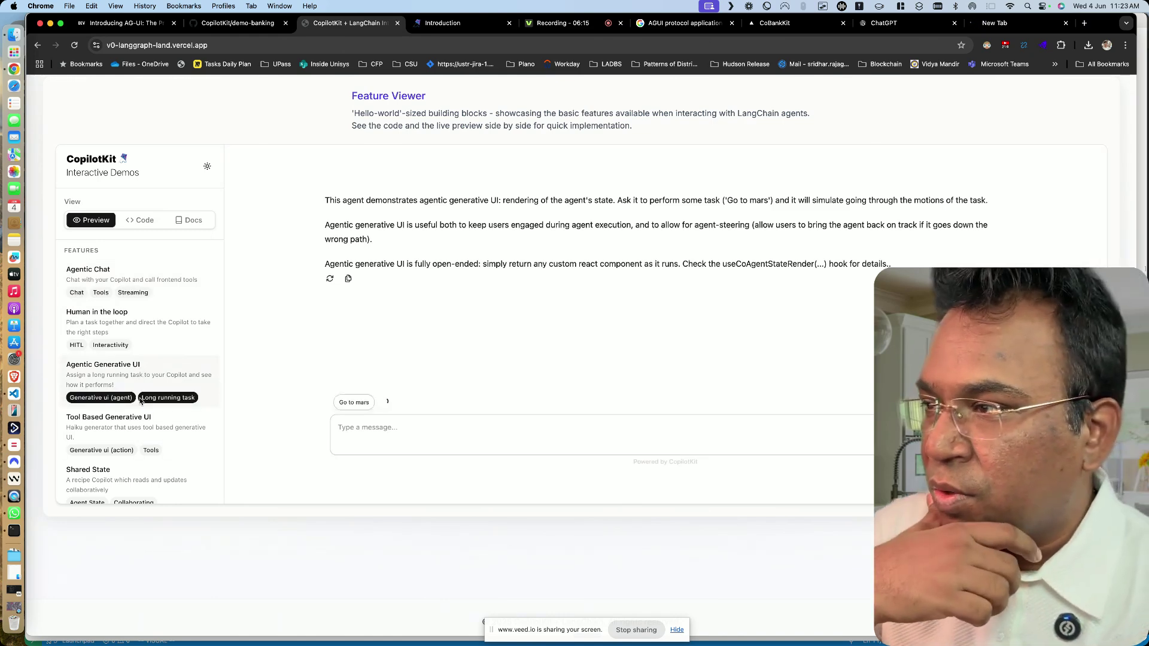
pyautogui.click(139, 432)
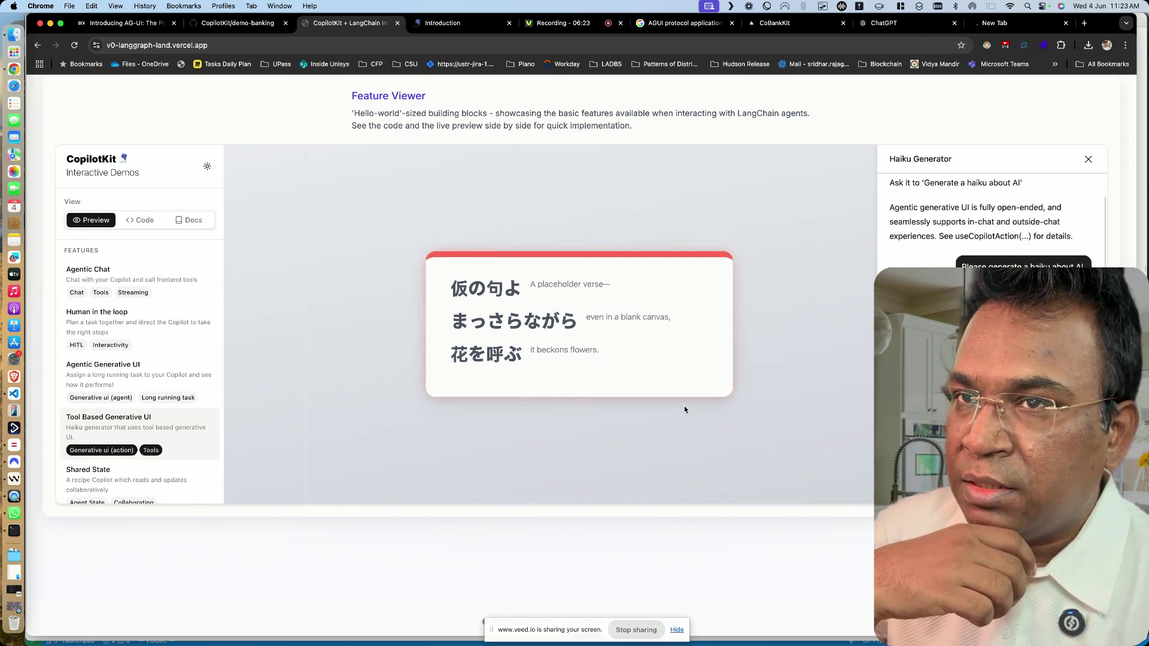
pyautogui.press('Return')
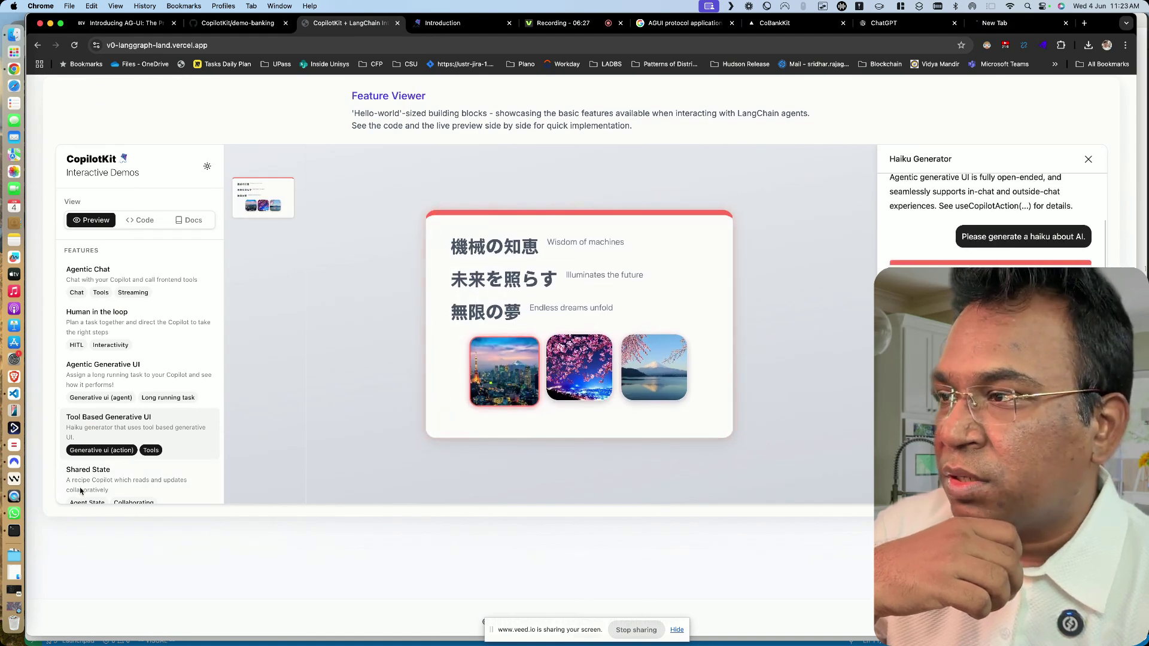
pyautogui.scroll(-5, 133, 428)
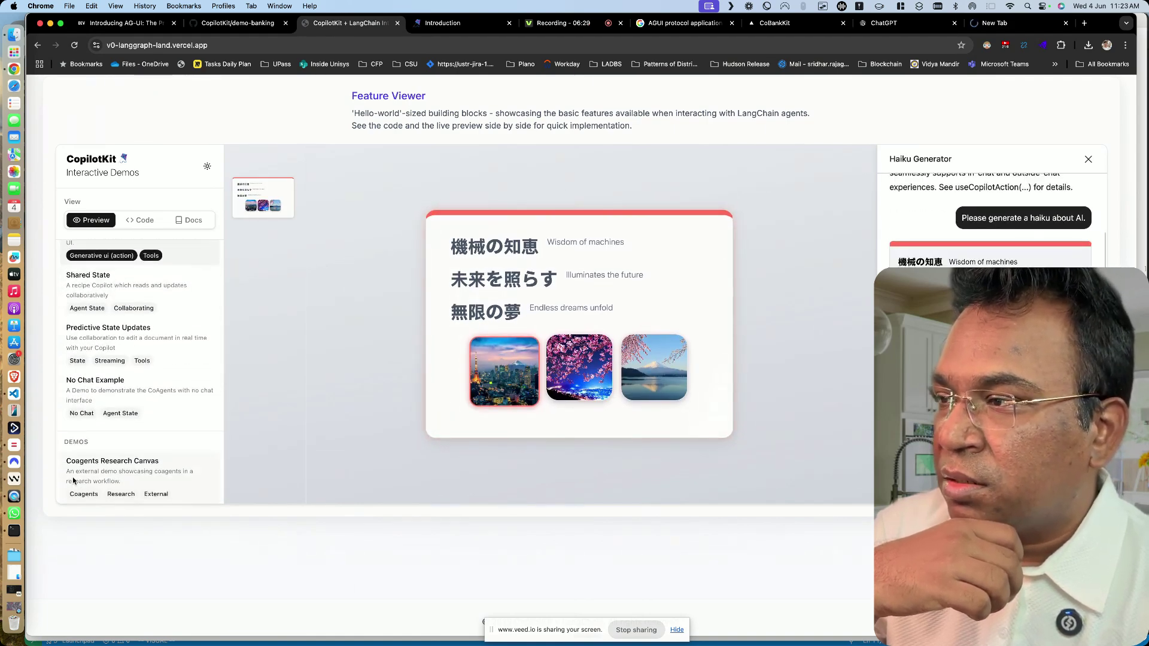
pyautogui.click(14, 393)
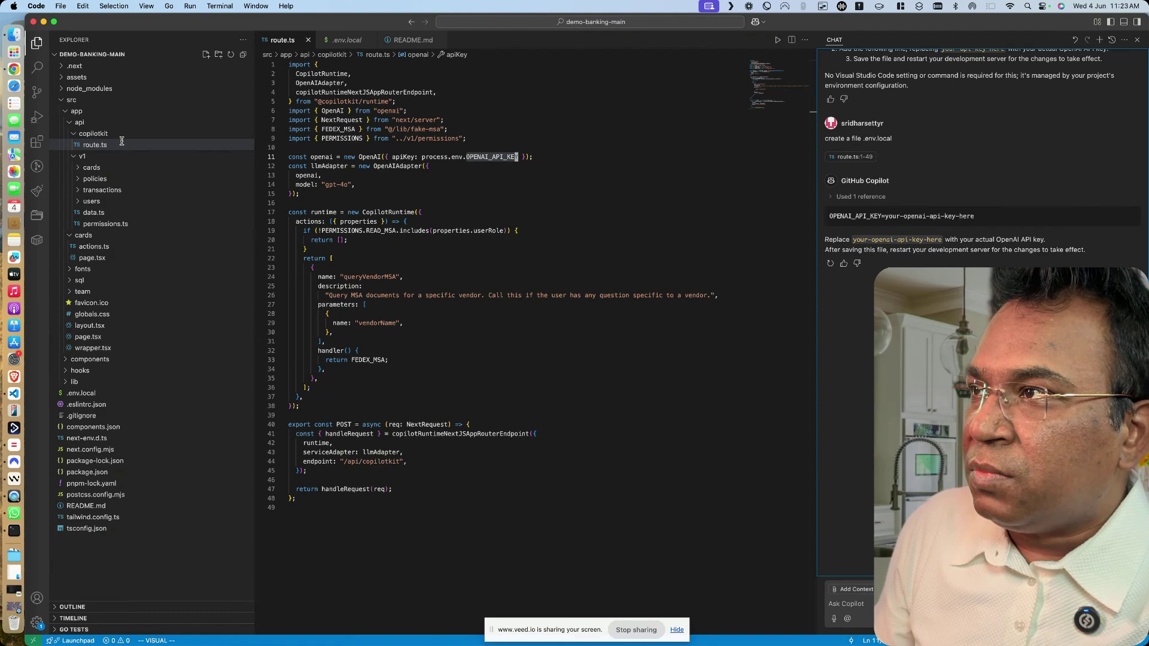
# Open src/app/api/copilotkit/route.ts and select OPENAI_API_KEY on line 11
pyautogui.click(68, 110)
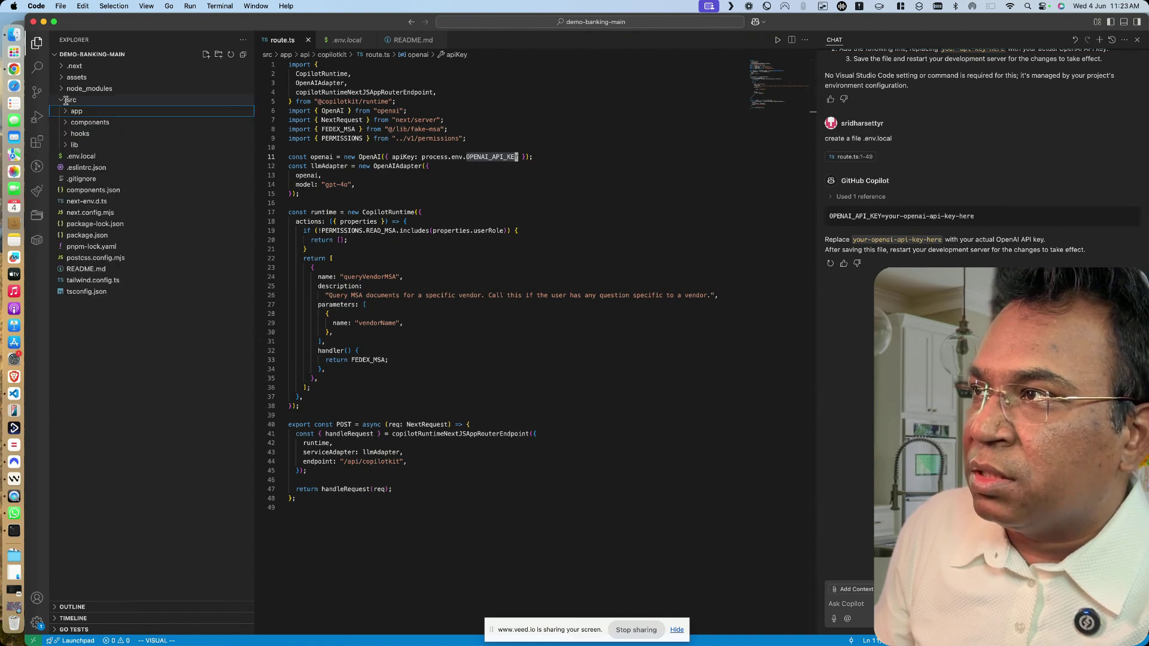
pyautogui.click(64, 99)
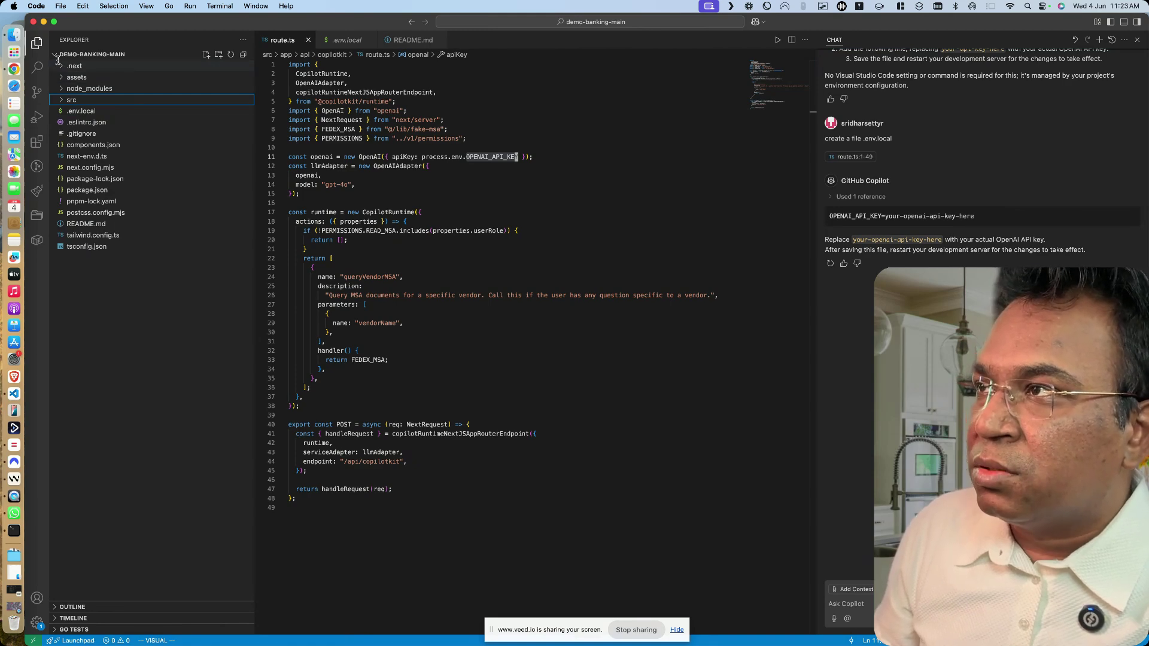
pyautogui.click(58, 101)
pyautogui.click(73, 111)
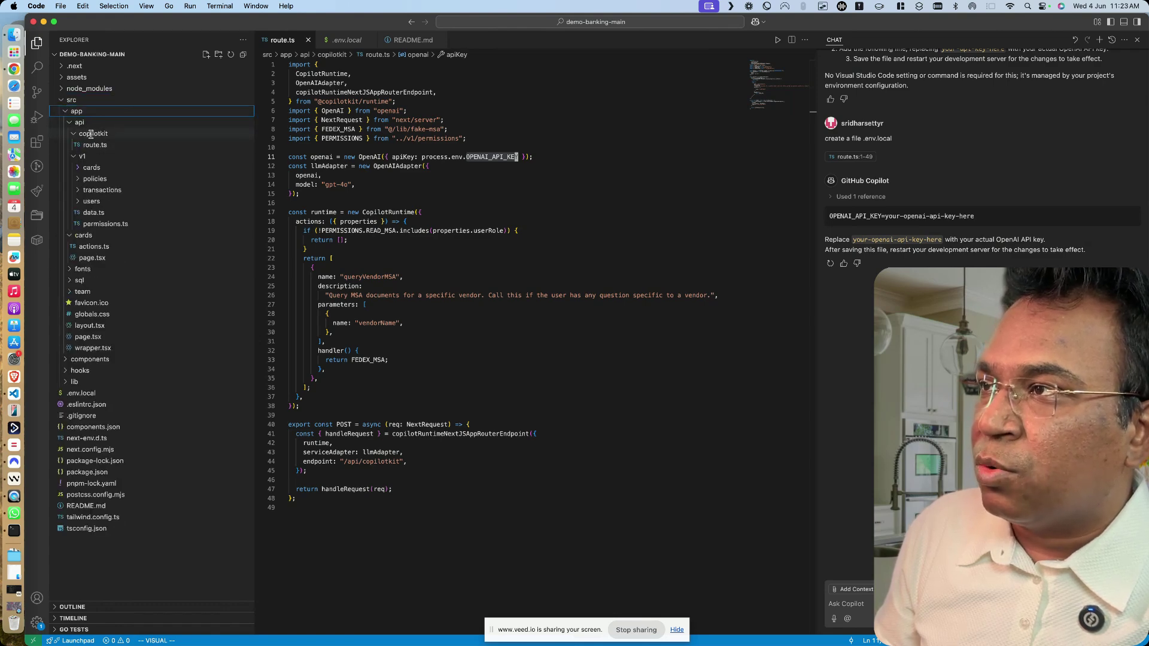
pyautogui.click(95, 145)
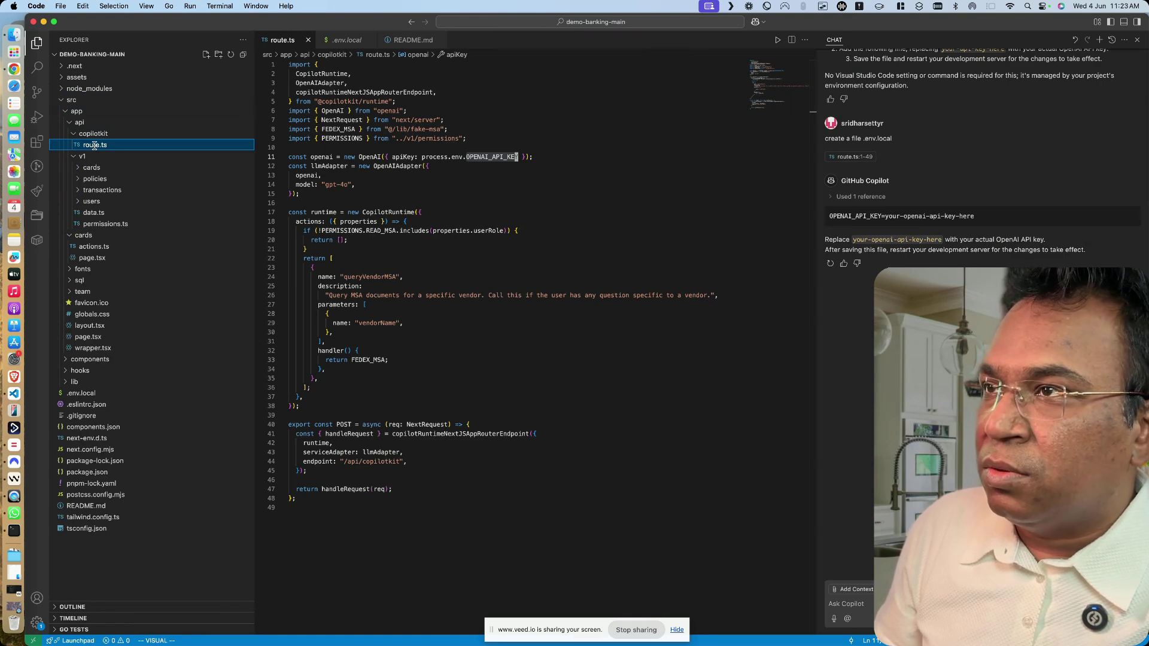
pyautogui.click(475, 170)
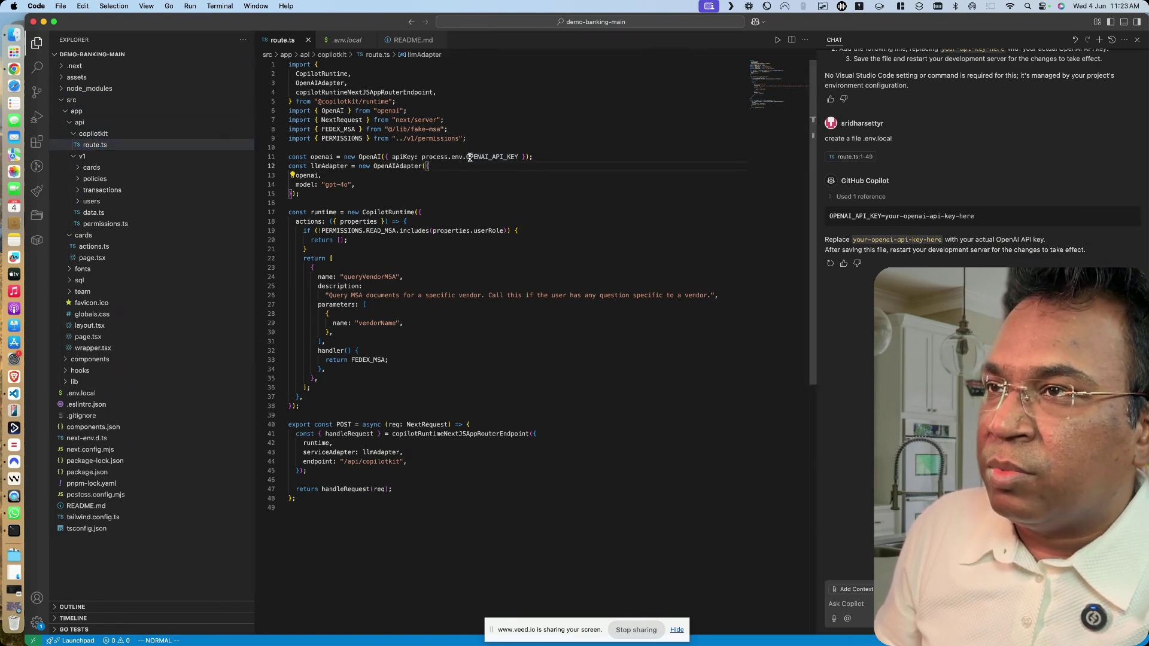
pyautogui.moveTo(467, 156); pyautogui.dragTo(530, 157)
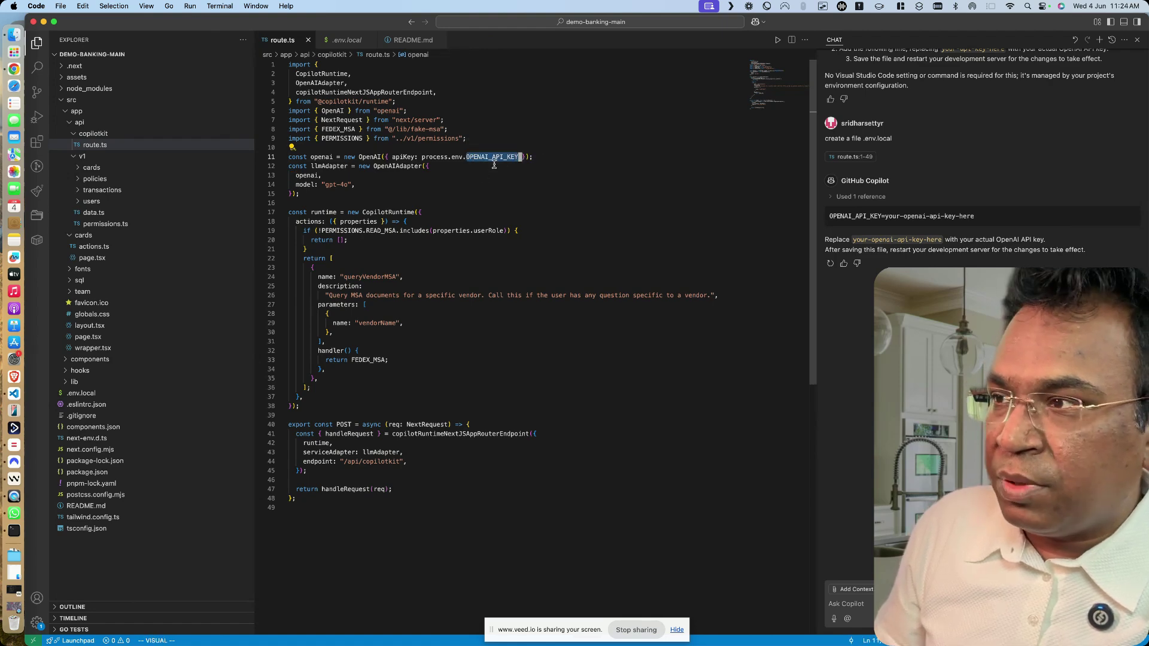
# In .env.local, select the placeholder 'your-openai-api-key-here', then return to Chrome
pyautogui.click(82, 394)
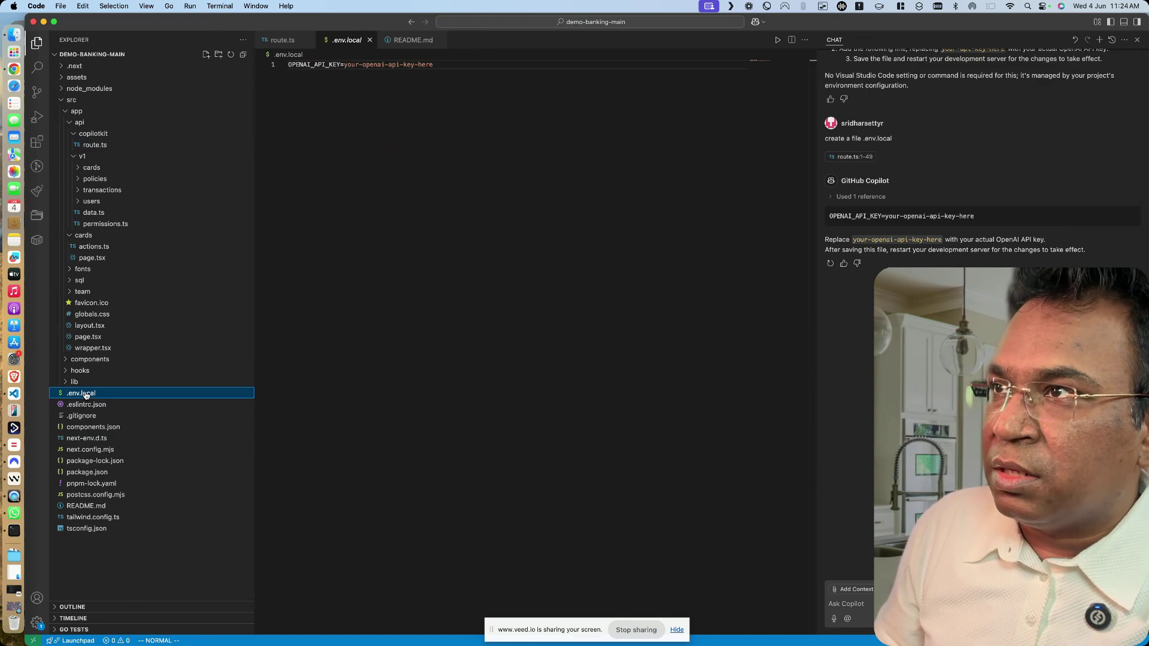
pyautogui.moveTo(346, 65); pyautogui.dragTo(436, 64)
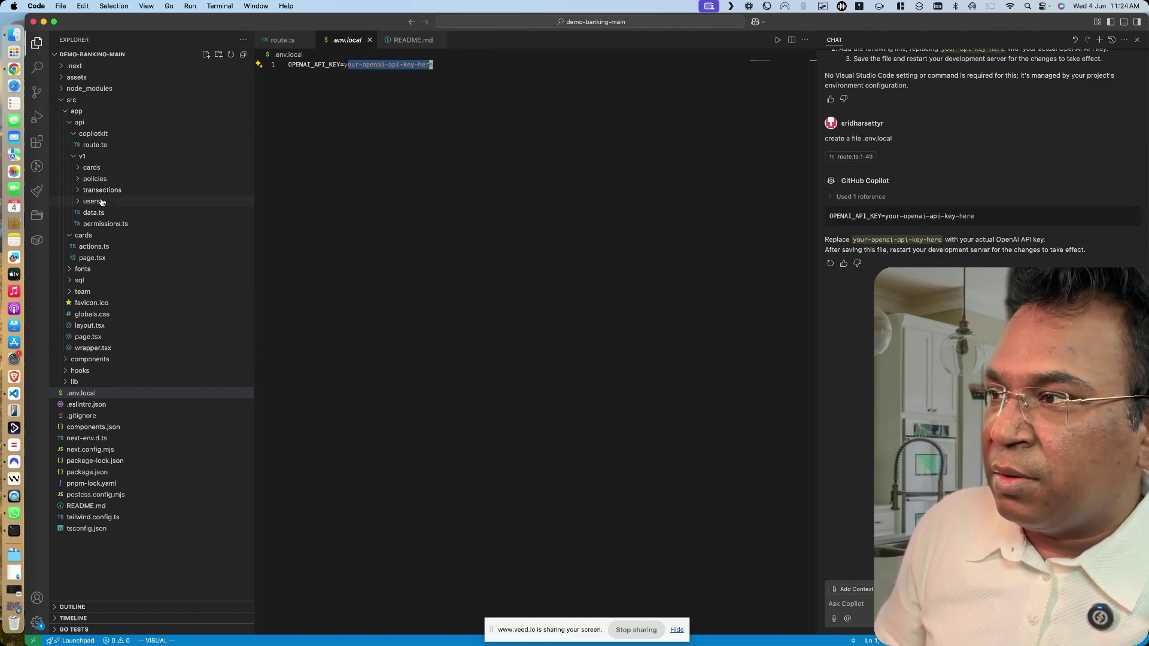
pyautogui.click(13, 68)
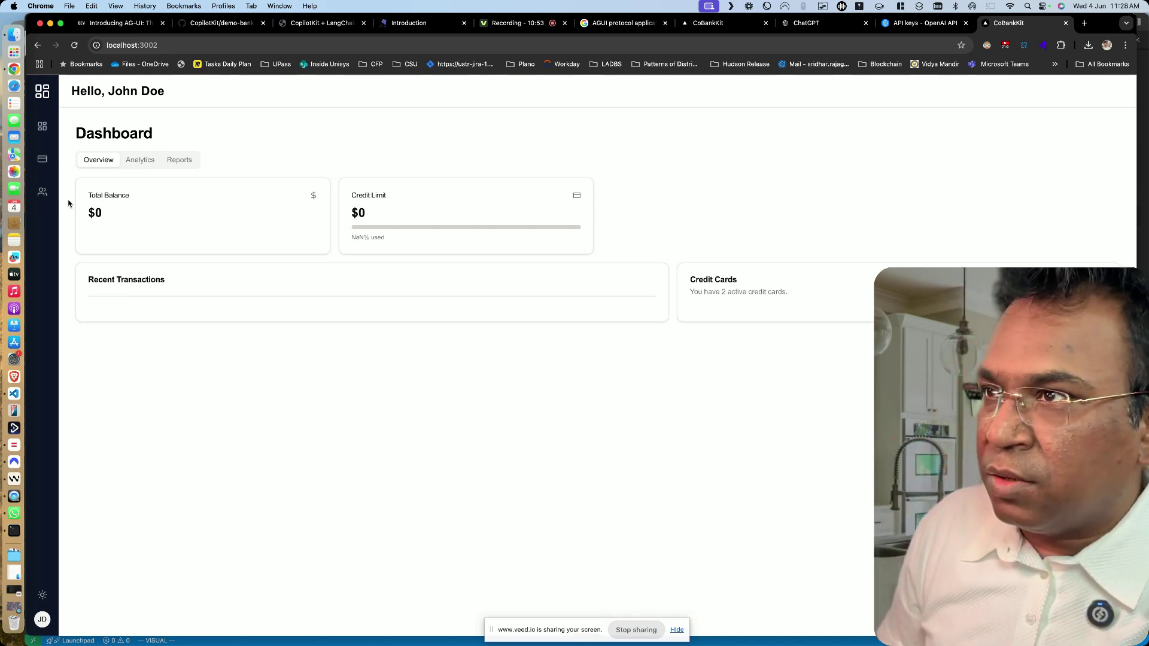
# Reveal the CoBankKit dashboard, visiting Credit Cards and Team pages before returning to Dashboard
pyautogui.press('super+Tab')
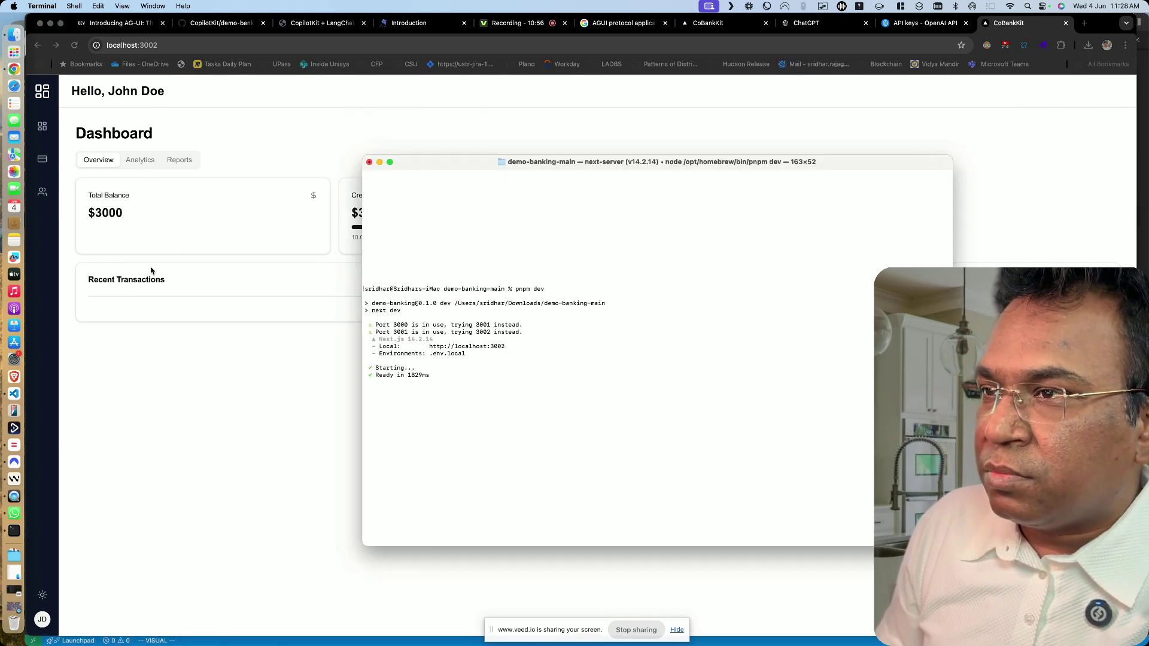
pyautogui.click(381, 162)
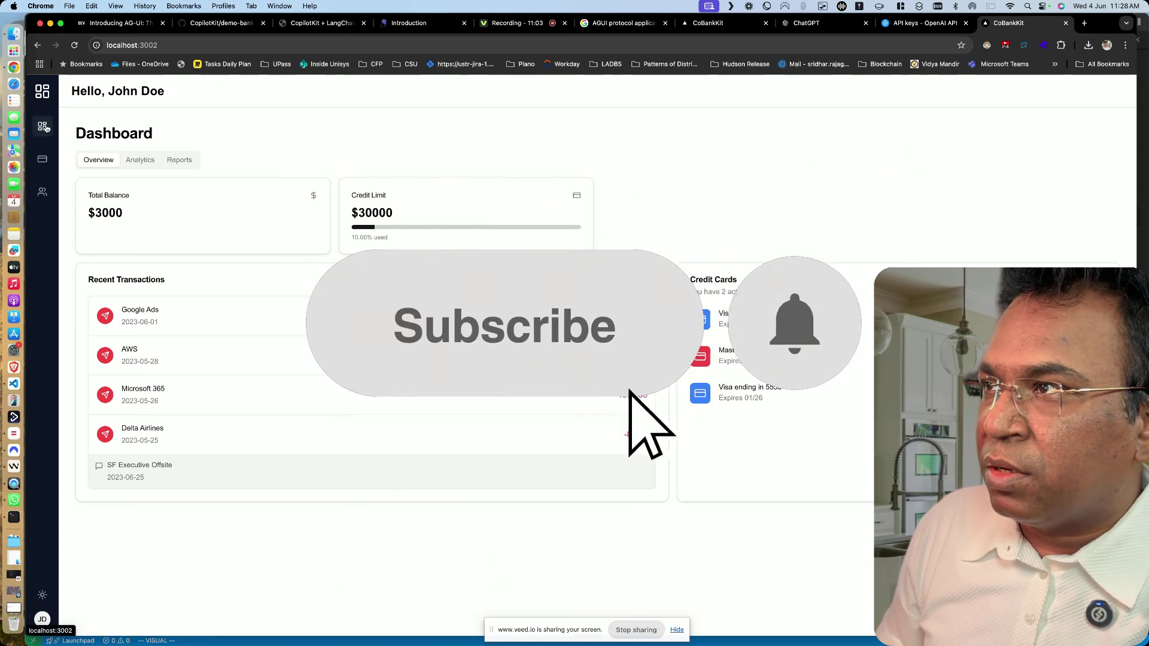
pyautogui.click(41, 162)
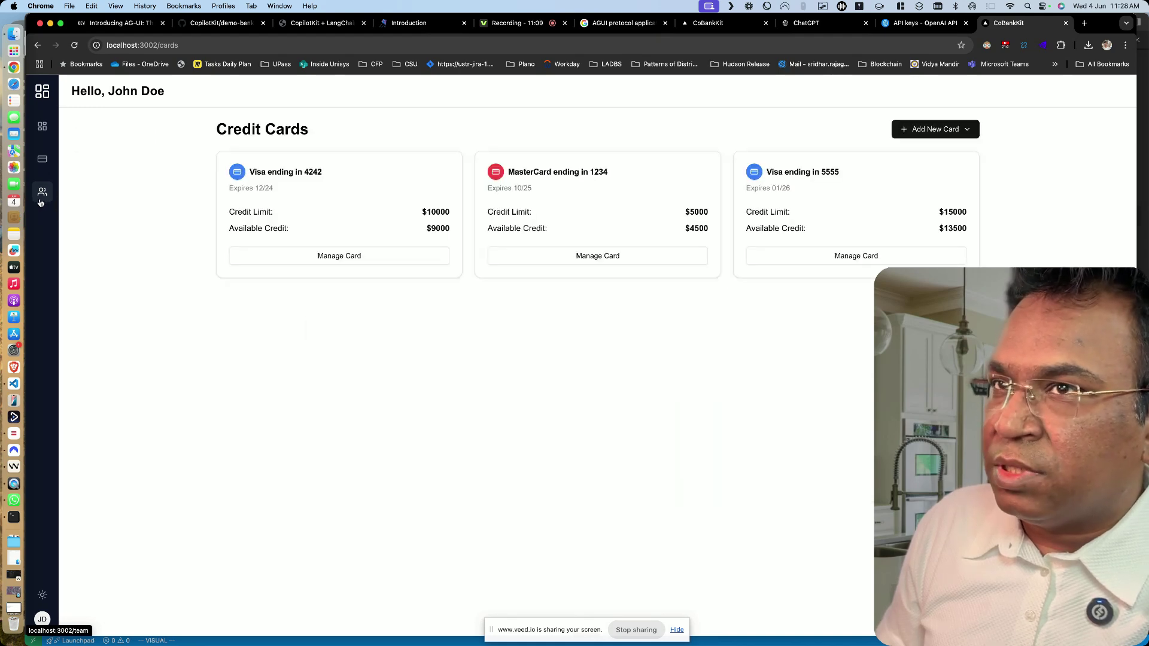
pyautogui.click(42, 192)
pyautogui.click(41, 127)
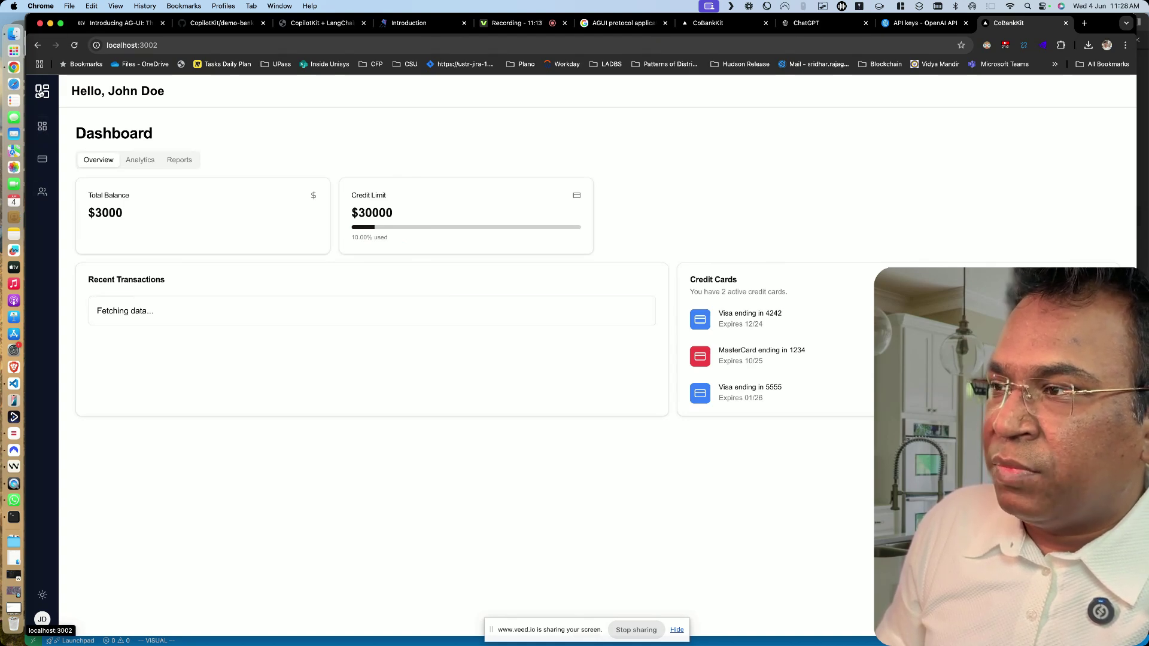
# View CoBankKit as Bob Johnson, David Williams and Eve Miller, then check Credit Cards
pyautogui.click(42, 596)
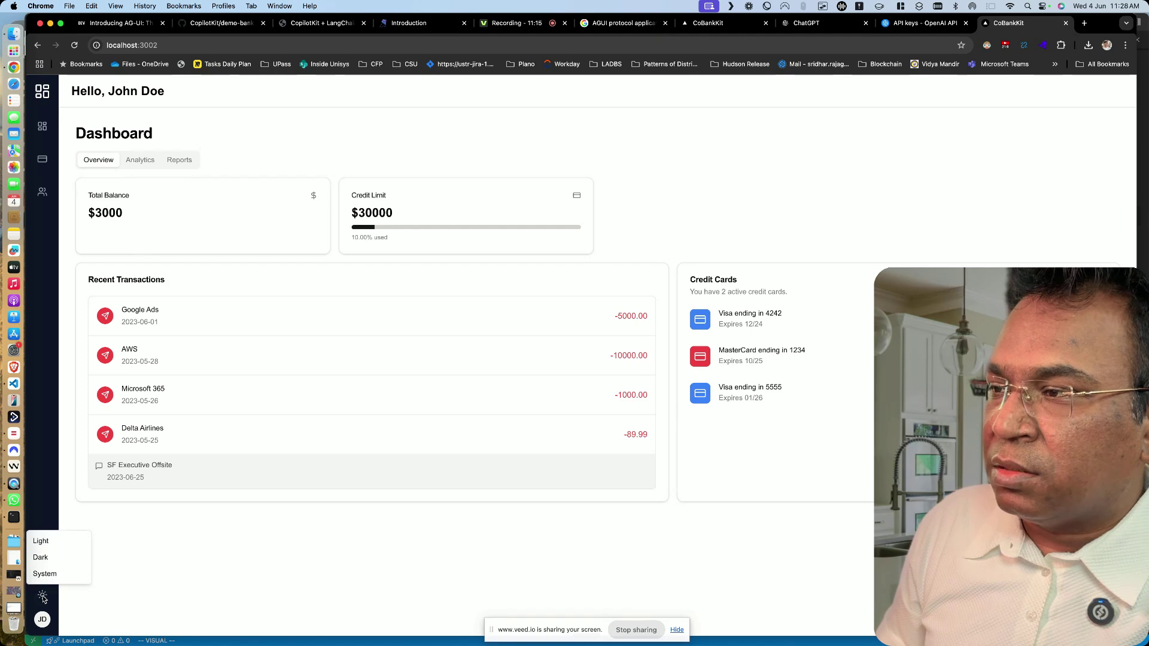
pyautogui.click(42, 619)
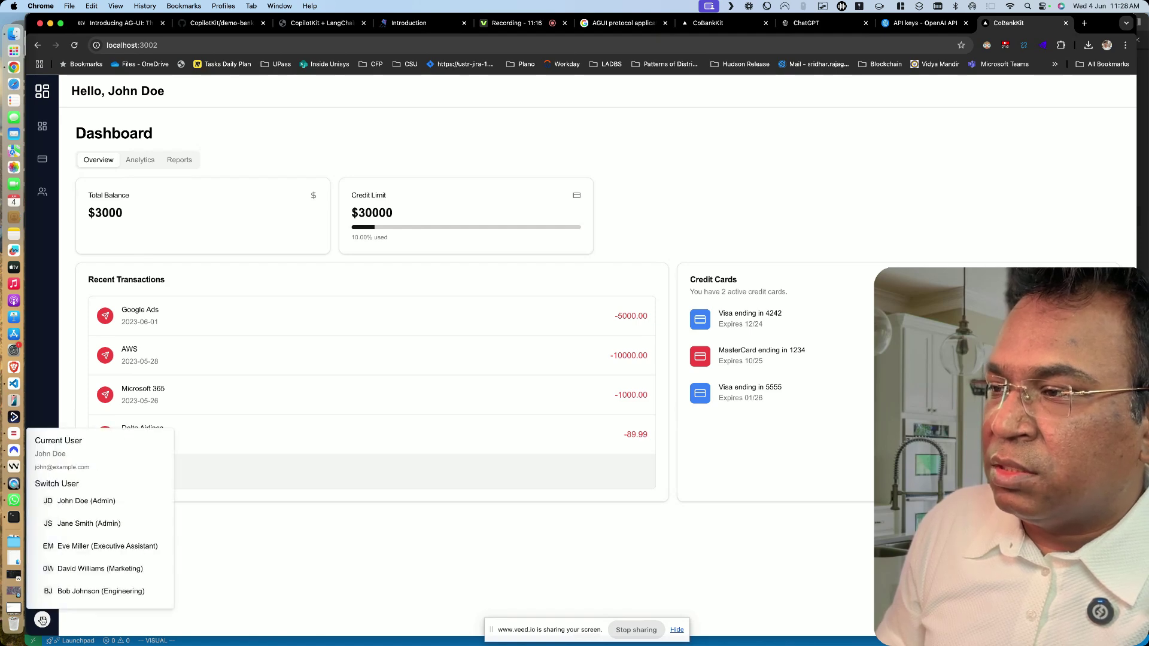
pyautogui.click(90, 591)
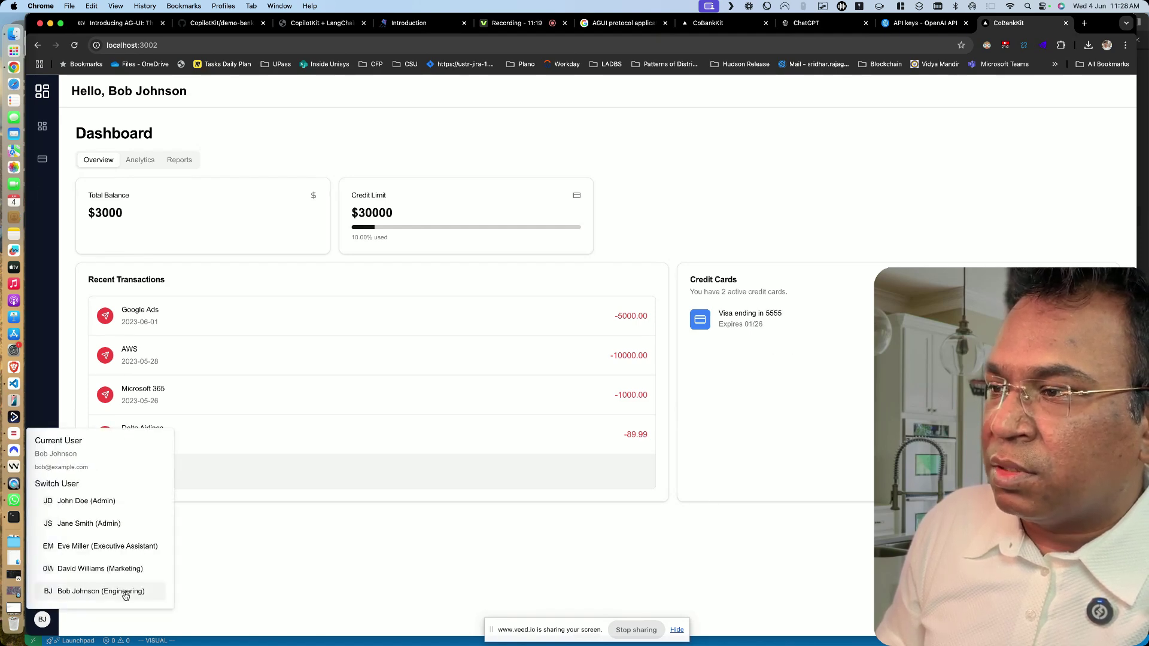
pyautogui.click(94, 568)
pyautogui.click(100, 546)
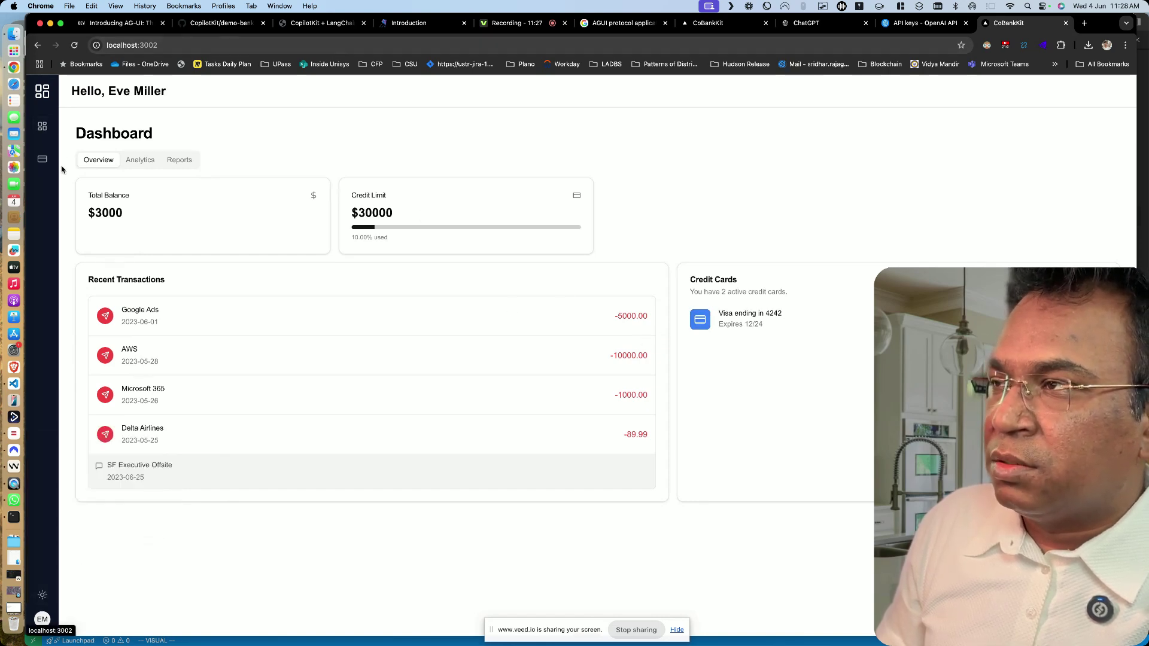
pyautogui.click(41, 160)
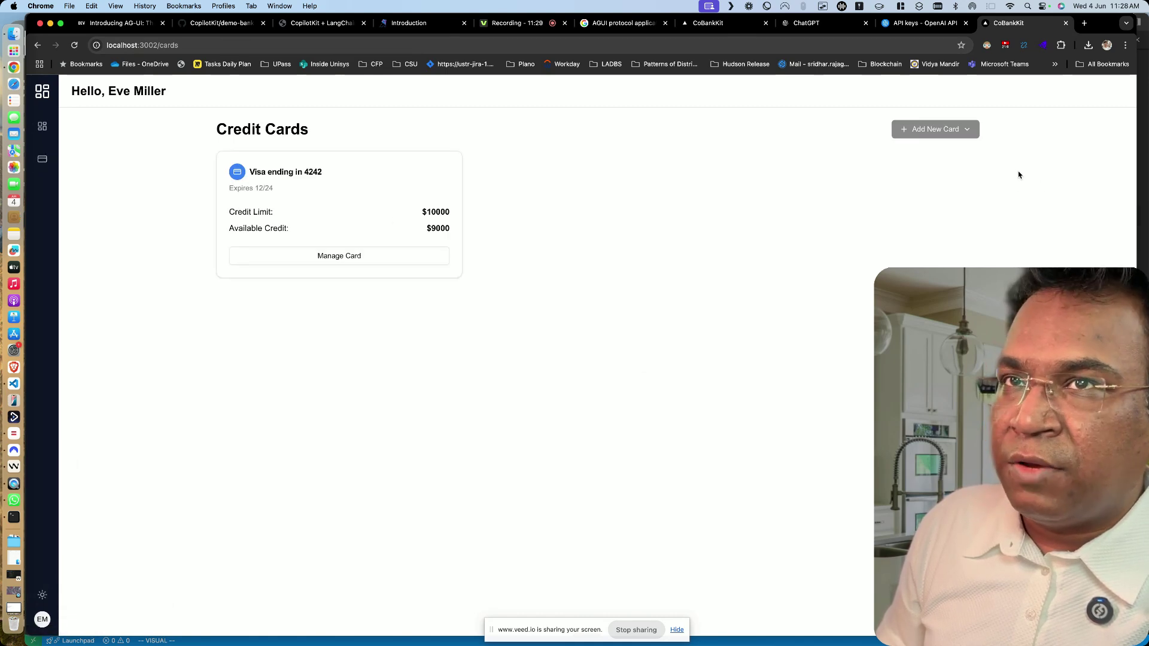
pyautogui.click(42, 127)
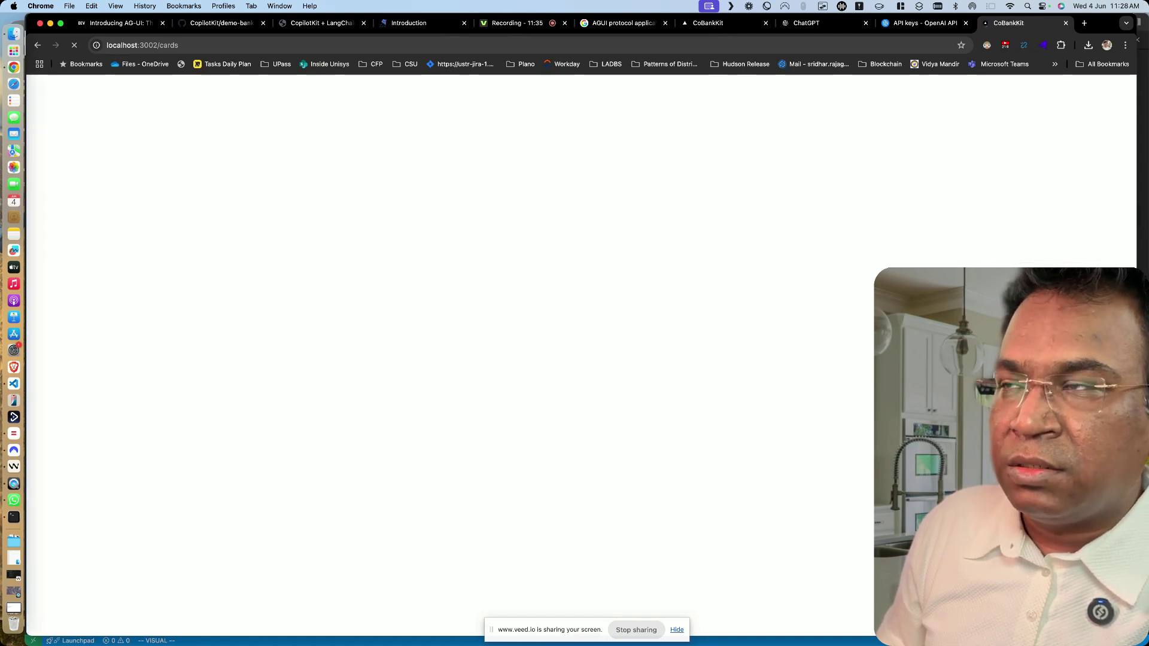
# Add a Visa card and a Mastercard through the Add New Card menu
pyautogui.click(935, 130)
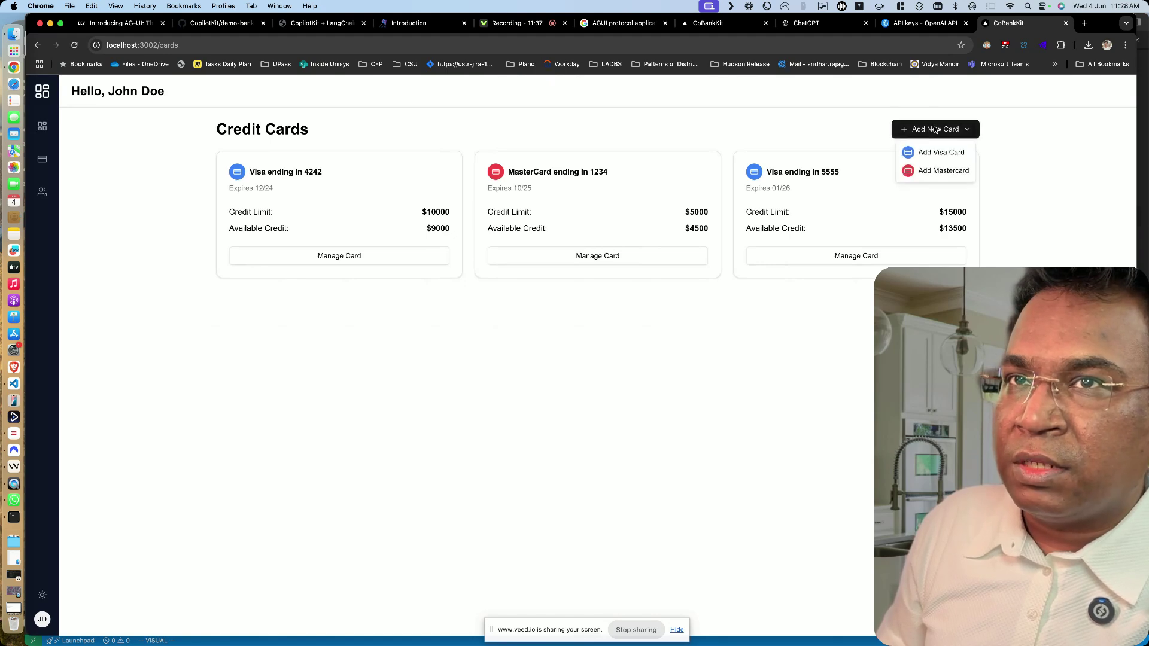
pyautogui.click(940, 152)
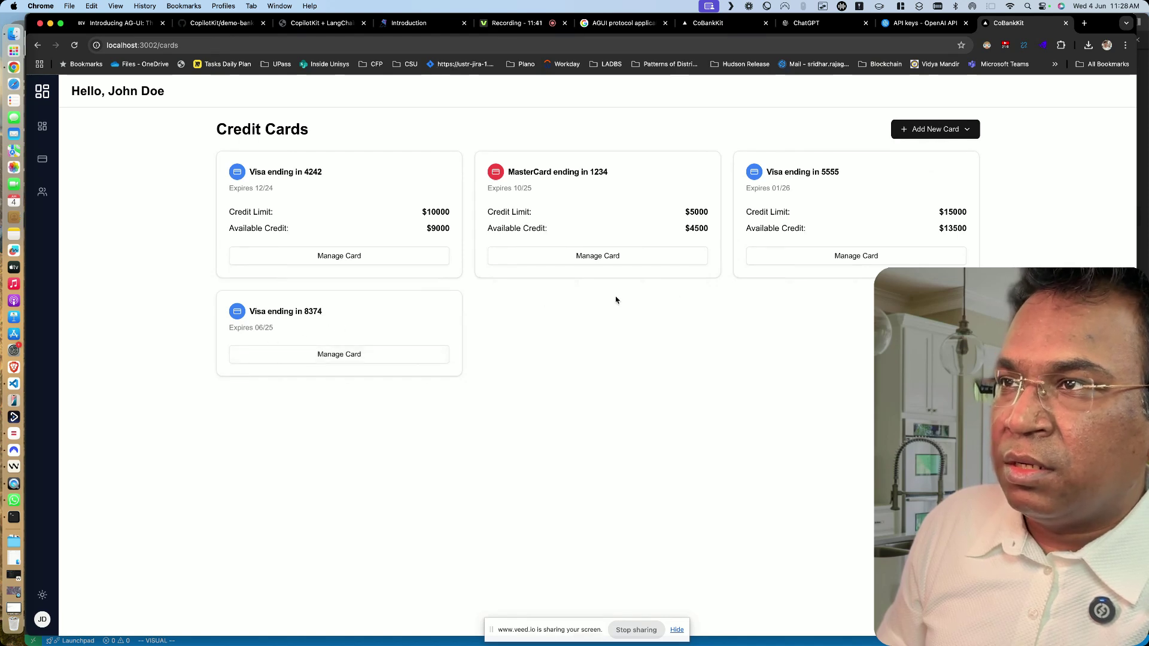
pyautogui.click(925, 129)
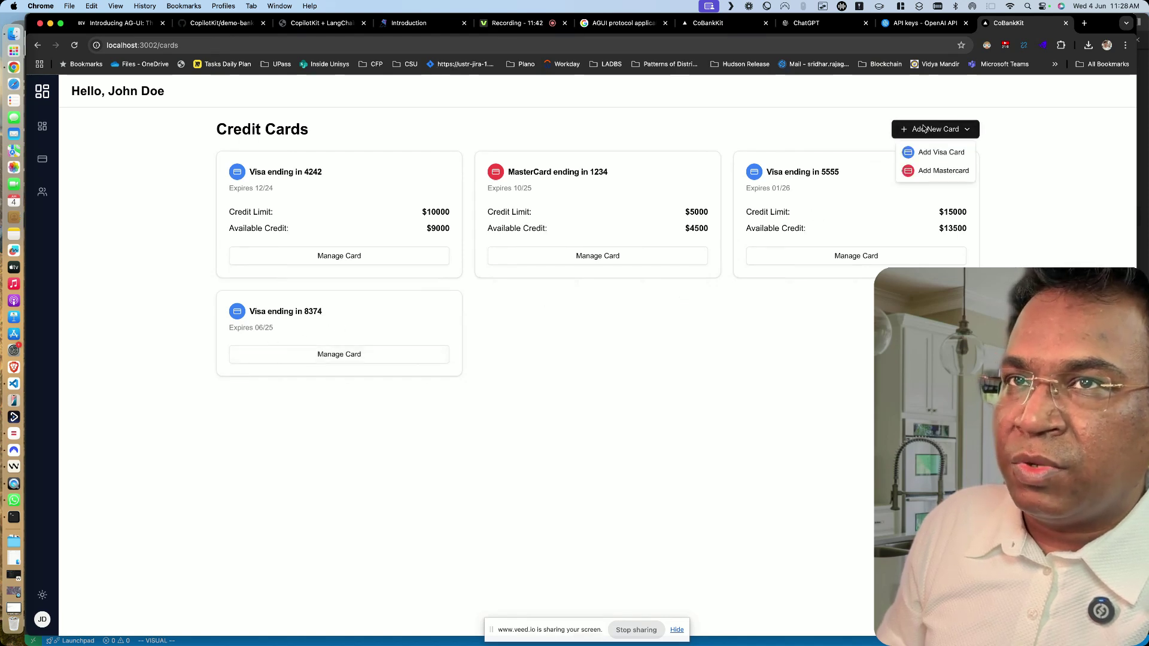
pyautogui.click(929, 172)
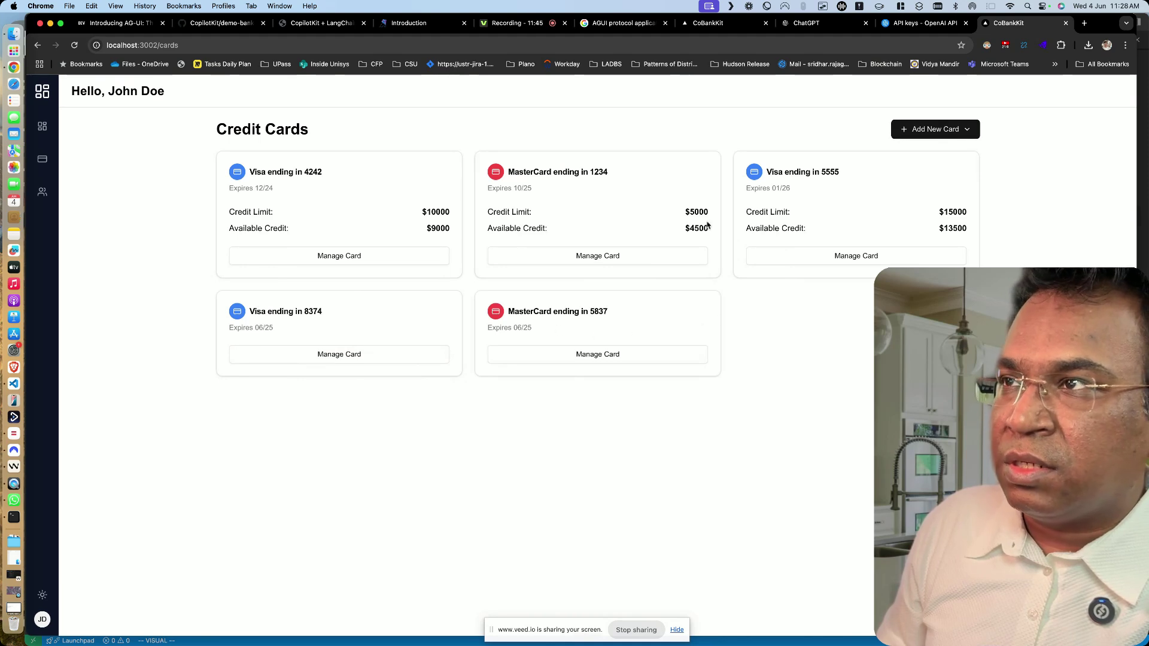
# Visit the Dashboard and Team pages, then return to the Dashboard
pyautogui.click(45, 130)
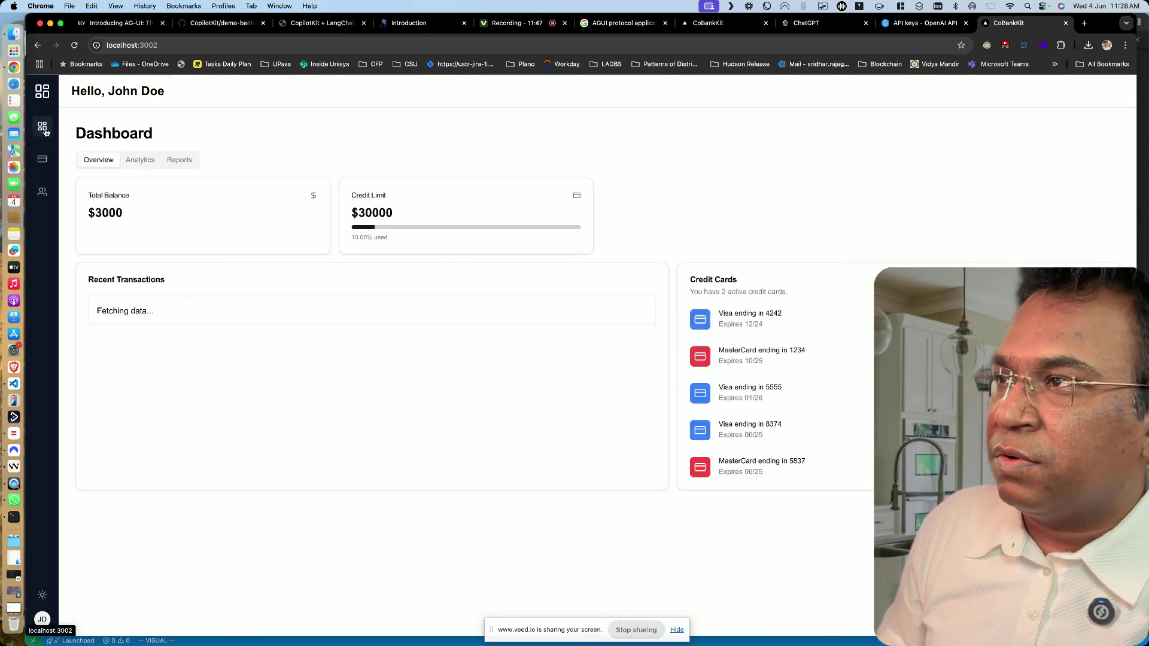
pyautogui.click(42, 160)
pyautogui.click(42, 191)
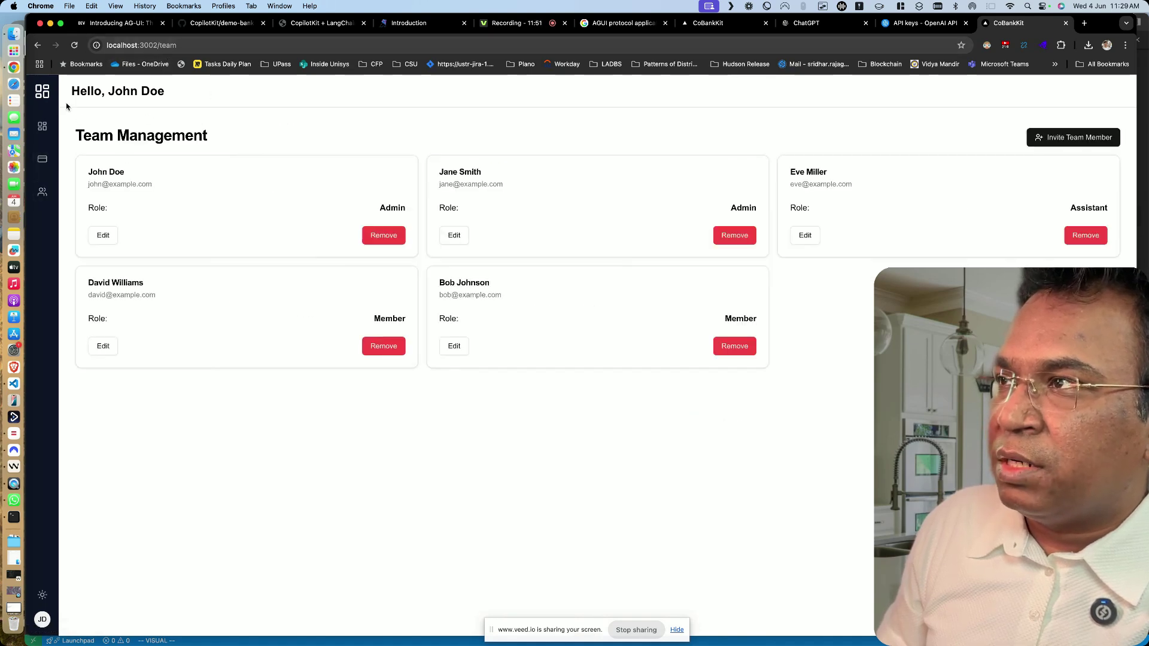
pyautogui.click(47, 93)
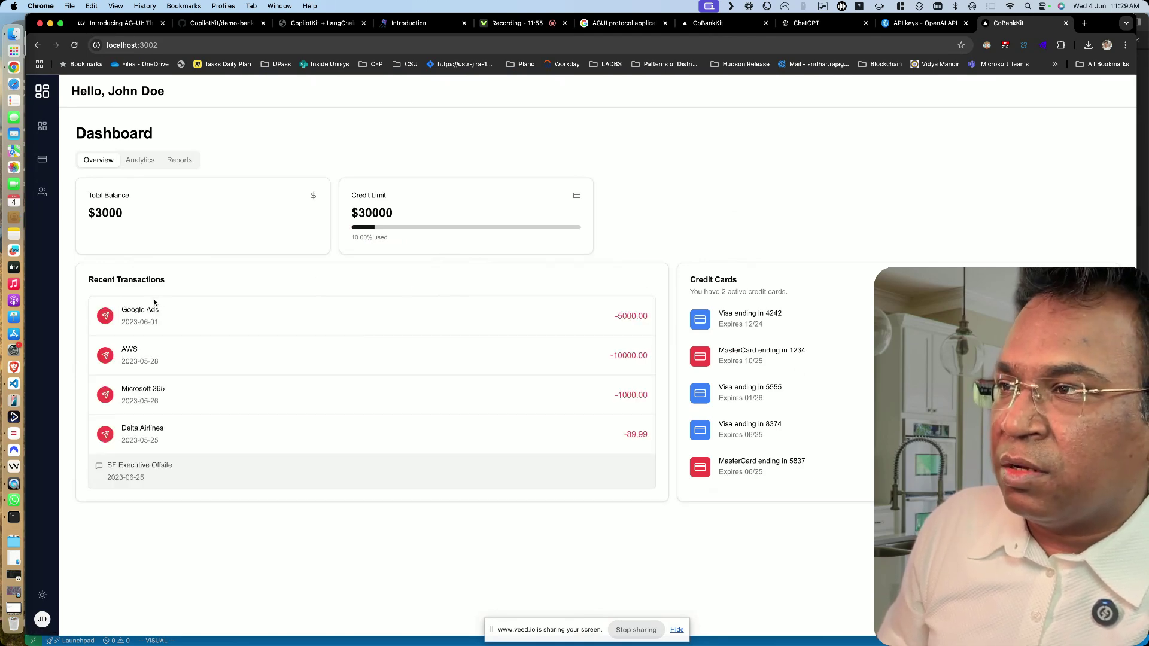
# Switch to the CopilotKit + LangChain tab and show the Research Canvas example
pyautogui.click(319, 23)
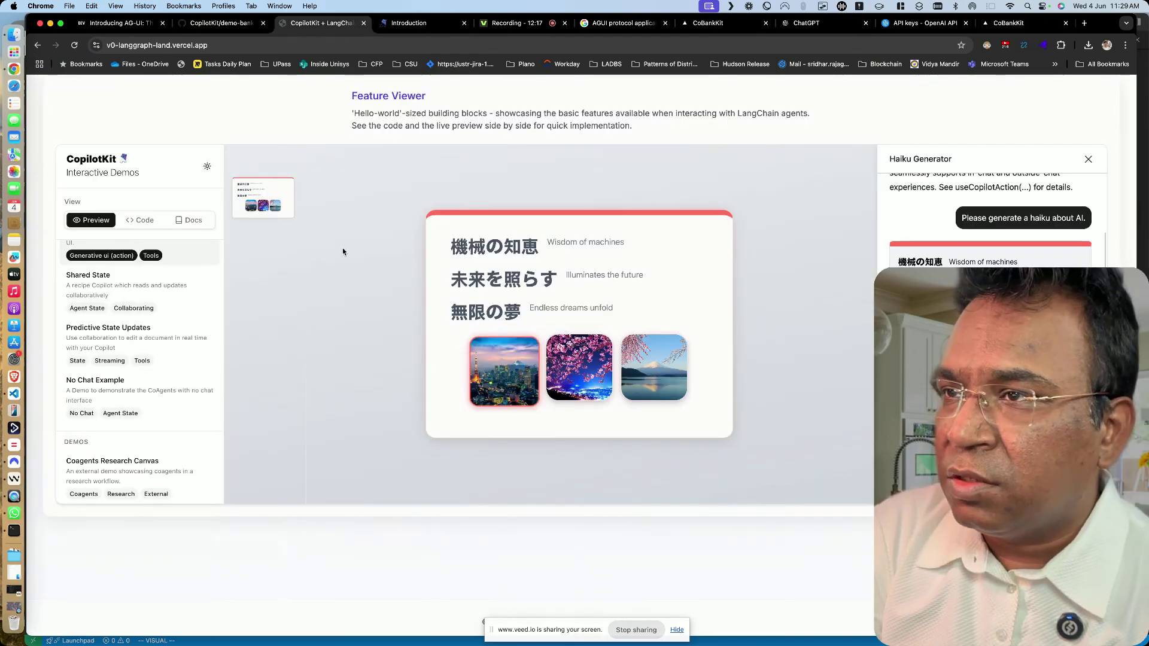
pyautogui.scroll(10, 342, 248)
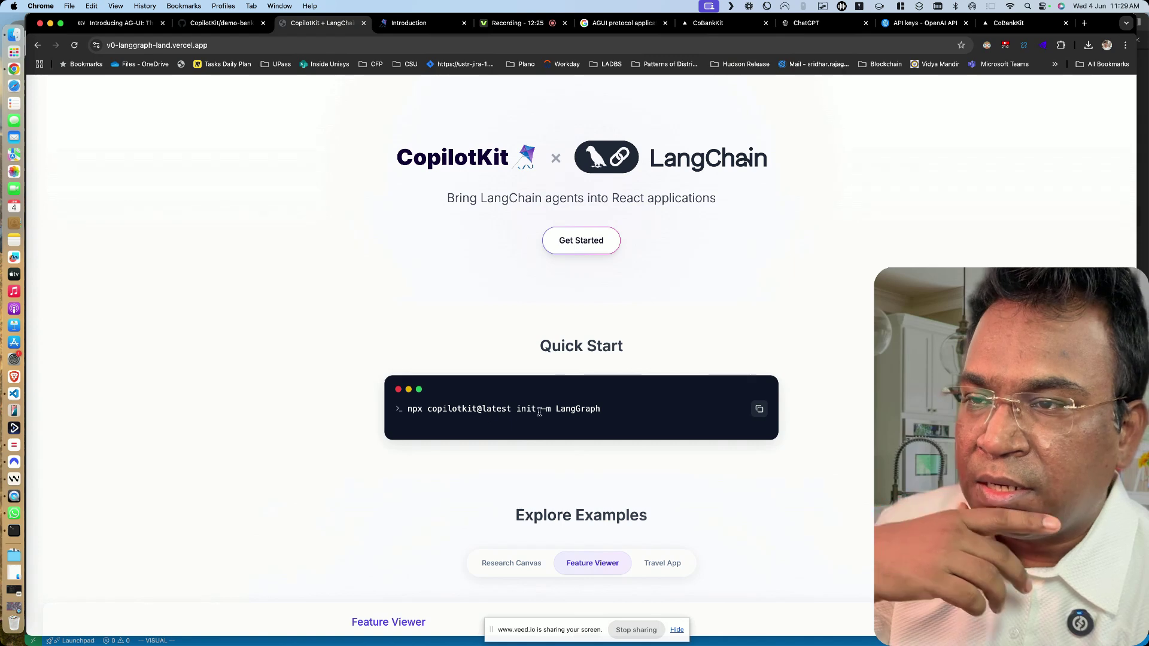
pyautogui.scroll(-5, 540, 410)
pyautogui.click(493, 407)
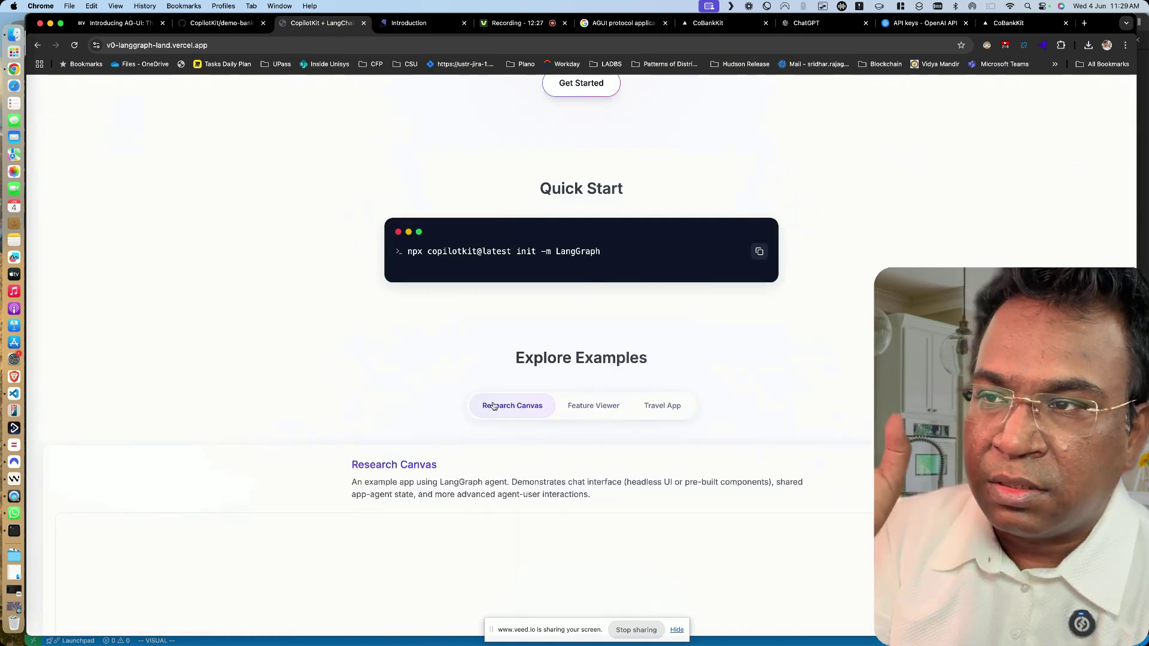
pyautogui.scroll(-5, 493, 407)
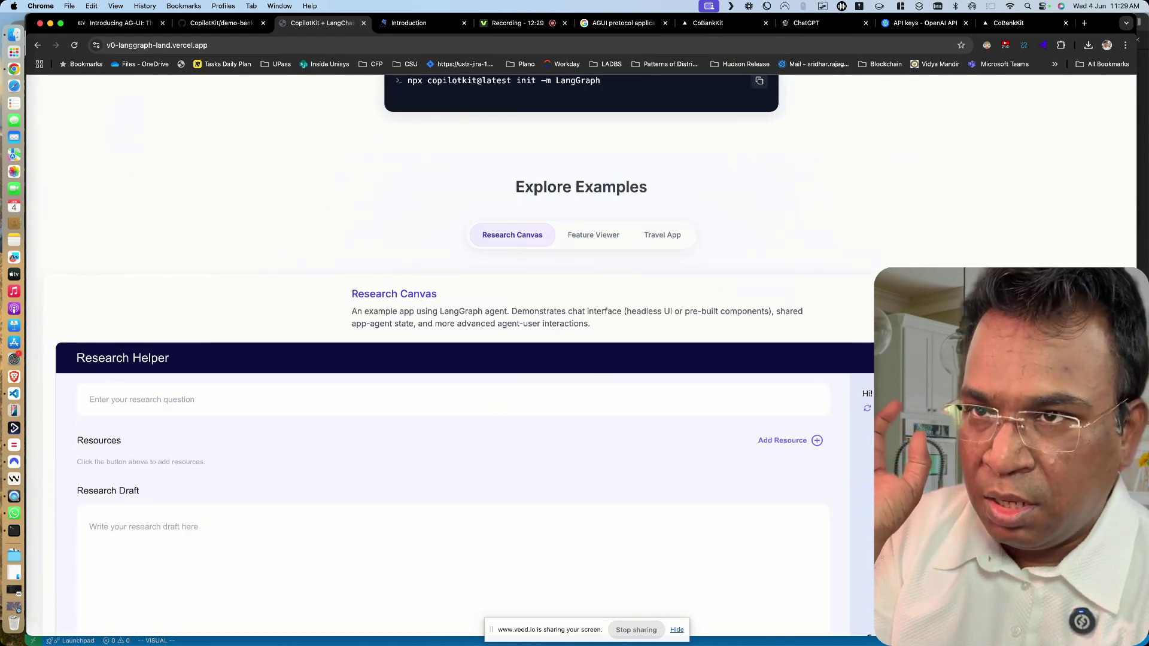
pyautogui.scroll(-5, 493, 406)
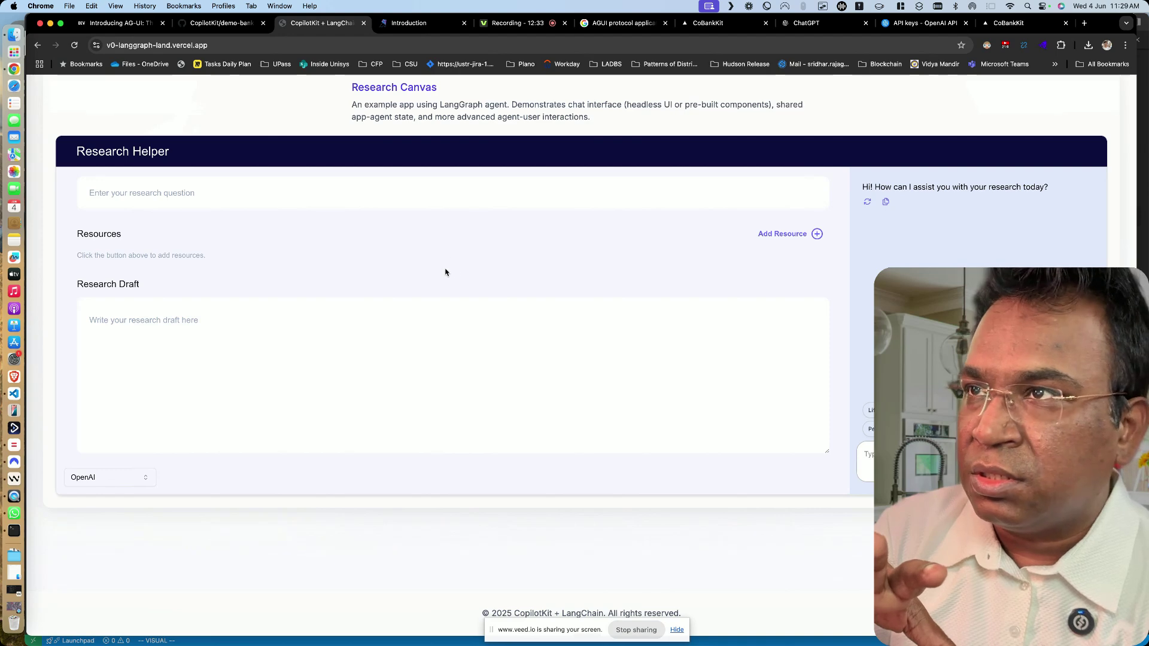
pyautogui.scroll(3, 467, 269)
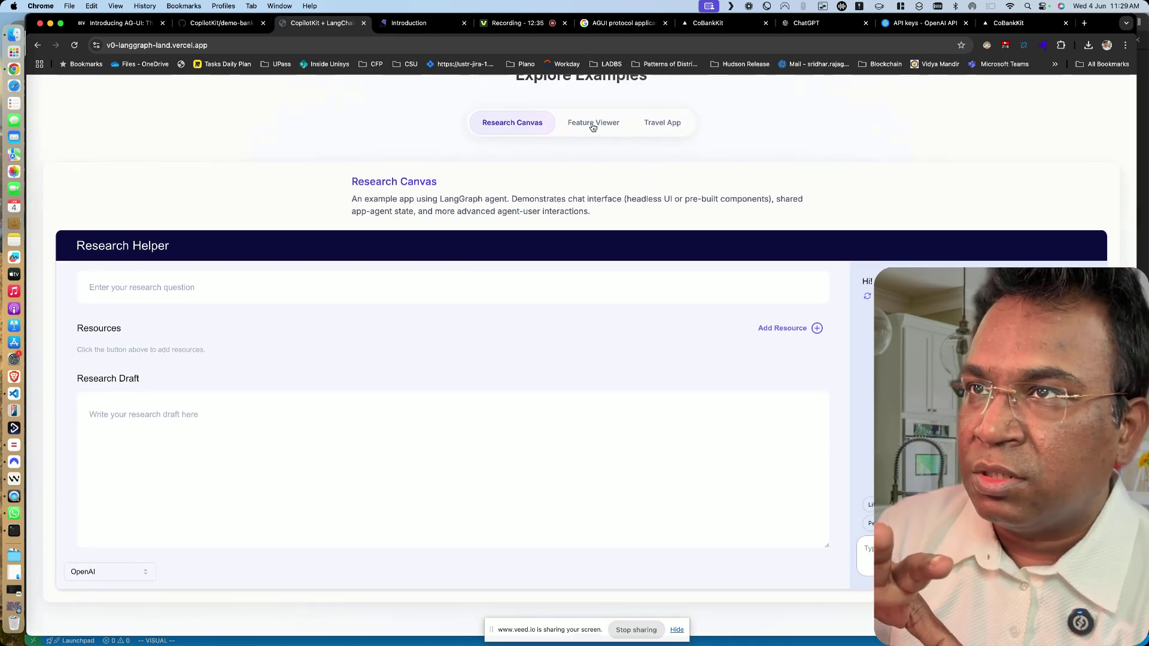
# Run Feature Viewer's Predictive State Updates demo, then show the Travel App's NYC map
pyautogui.click(592, 123)
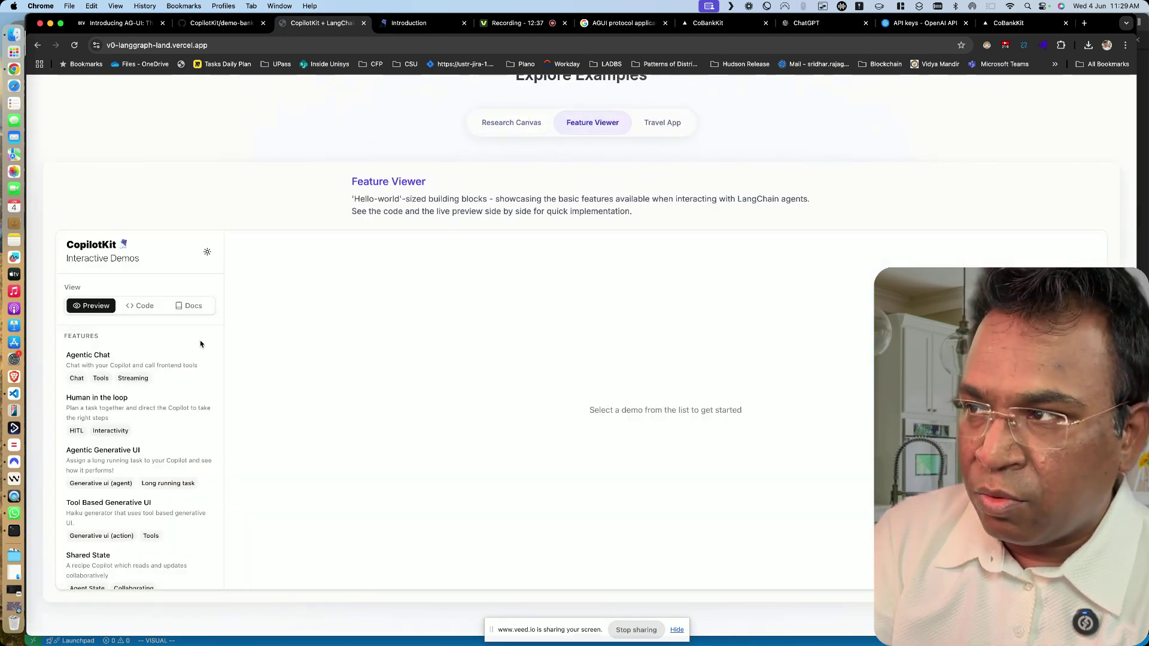
pyautogui.scroll(-3, 112, 477)
pyautogui.scroll(-2, 112, 476)
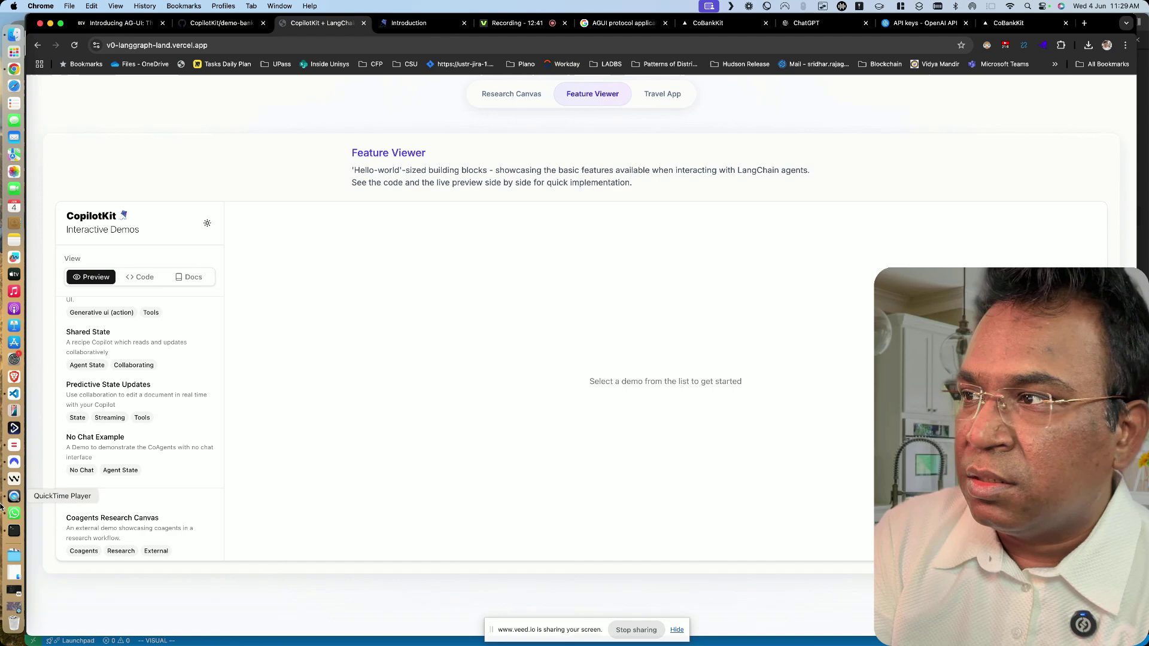
pyautogui.click(108, 391)
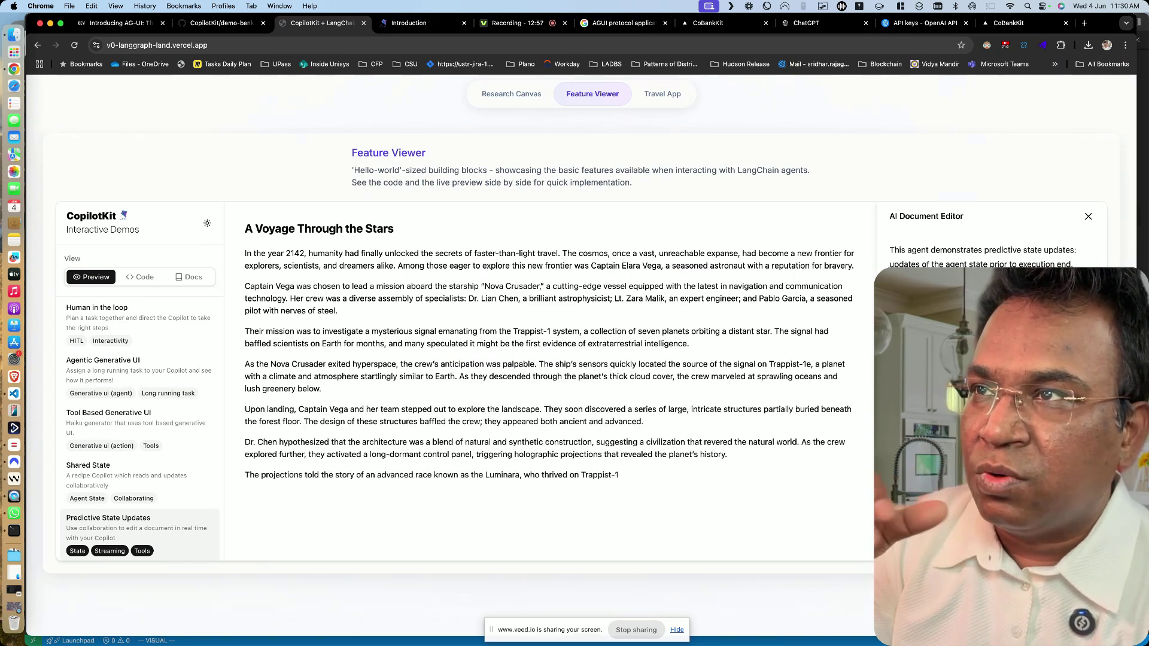
pyautogui.click(661, 93)
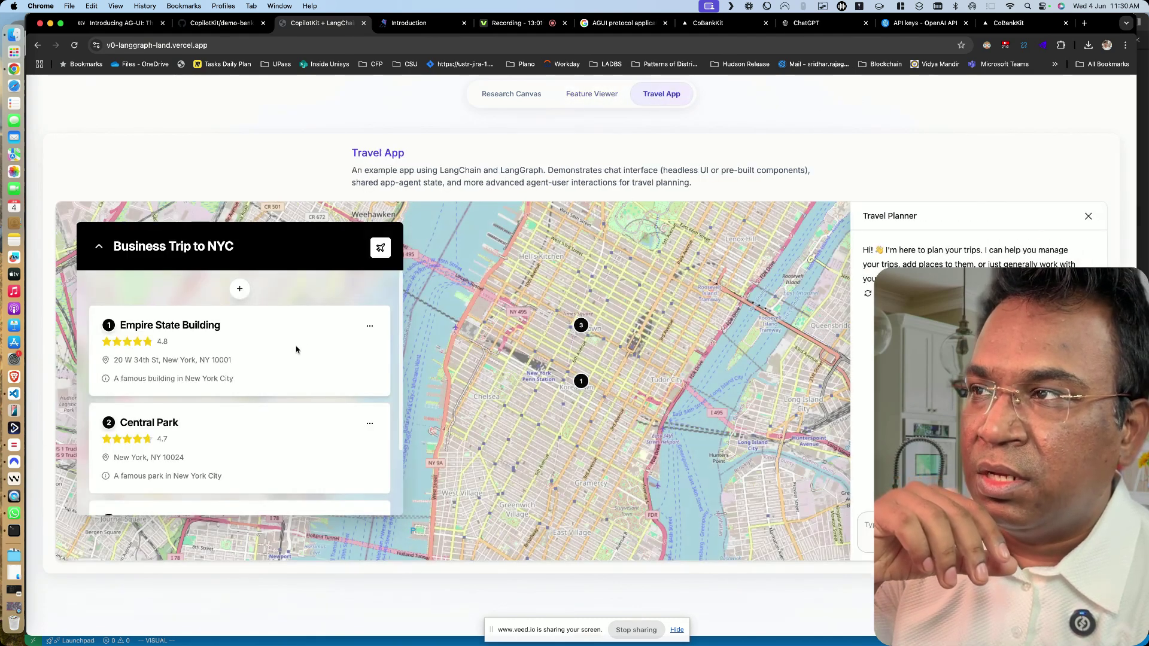